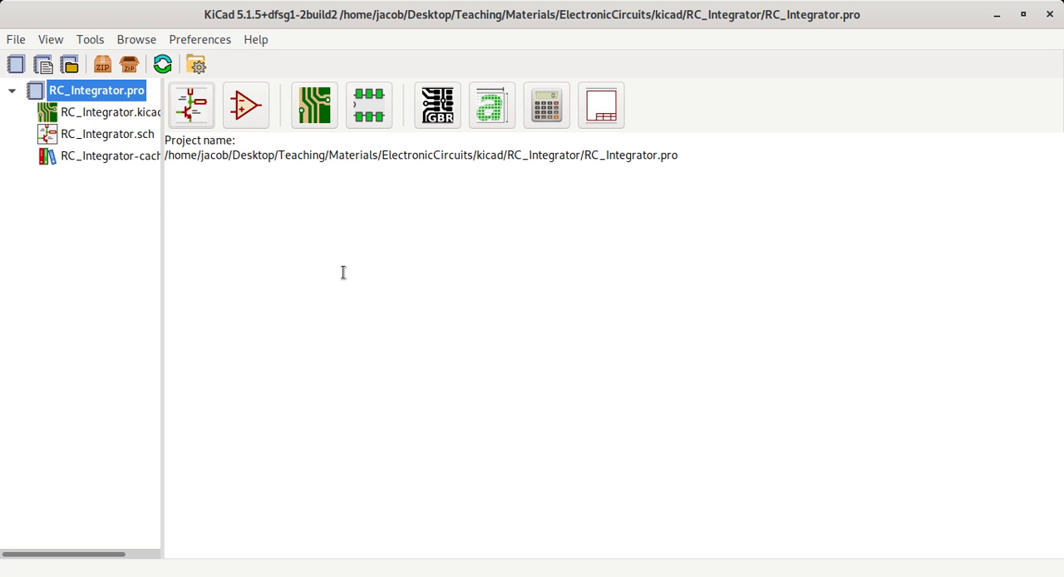
{"action": "left_click", "coordinate": [16, 40]}
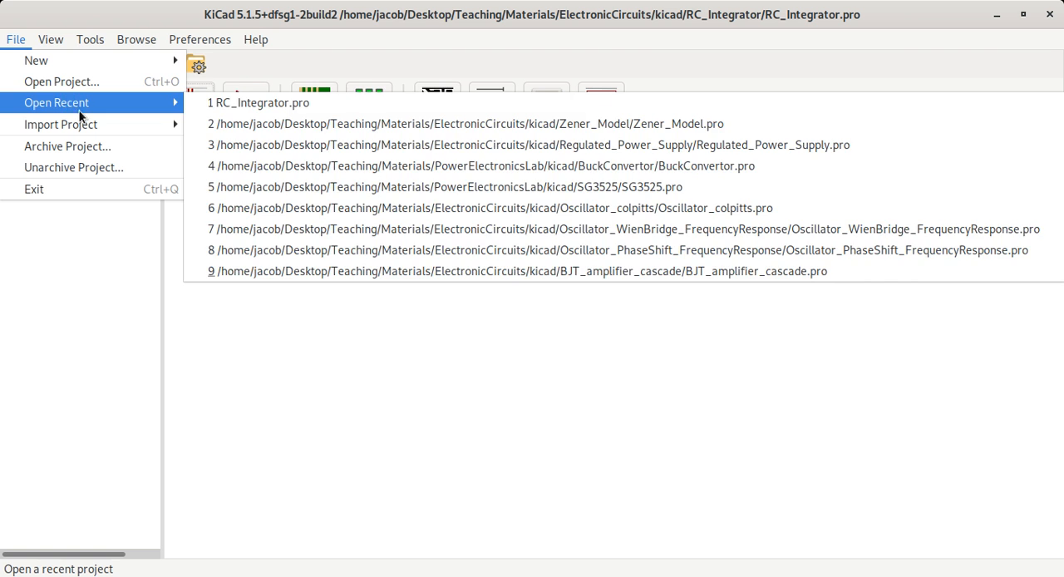
{"action": "mouse_move", "coordinate": [70, 62]}
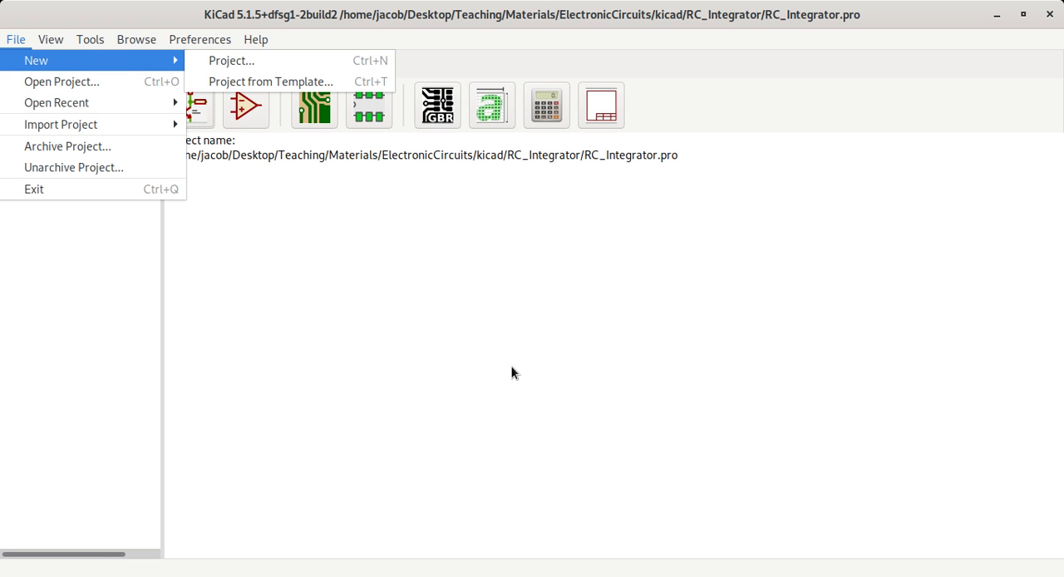
{"action": "left_click", "coordinate": [205, 246]}
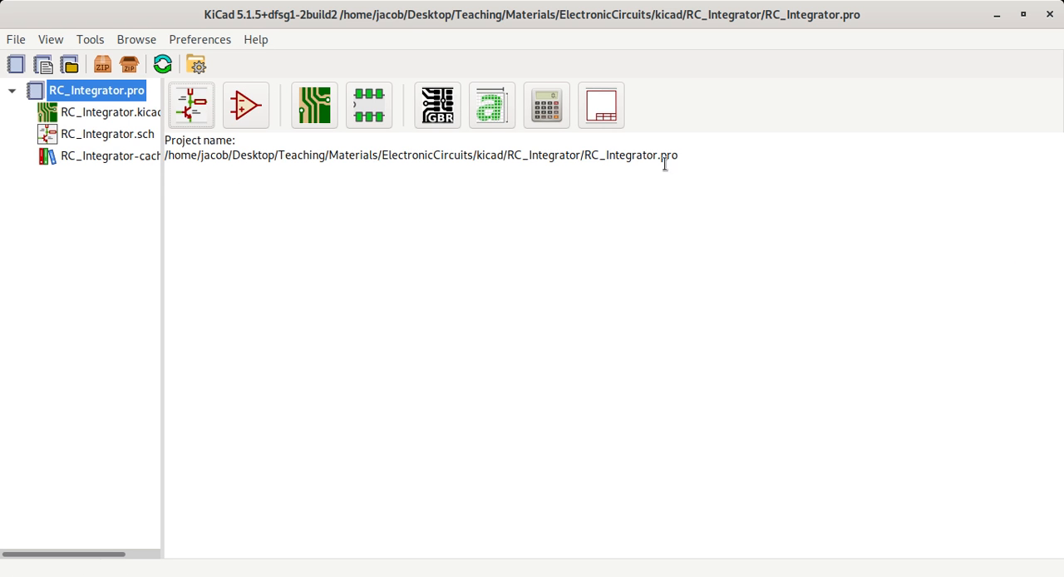
- Highlight the RC_Integrator.pro file name and its RC_Integrator folder within the displayed project path
{"action": "left_click_drag", "start_coordinate": [582, 156], "coordinate": [675, 156]}
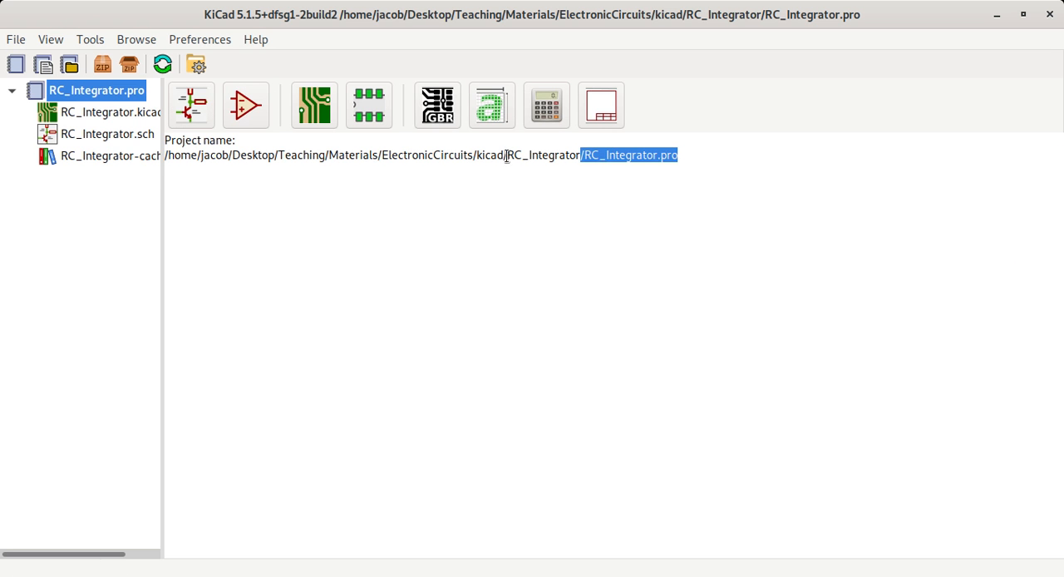
{"action": "left_click_drag", "start_coordinate": [506, 155], "coordinate": [580, 150]}
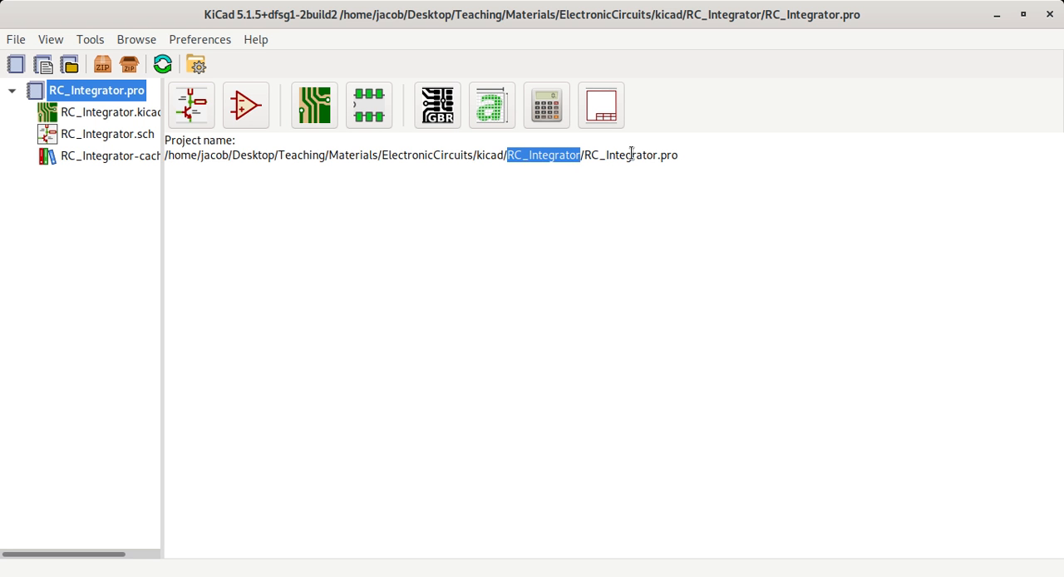
{"action": "left_click", "coordinate": [682, 162]}
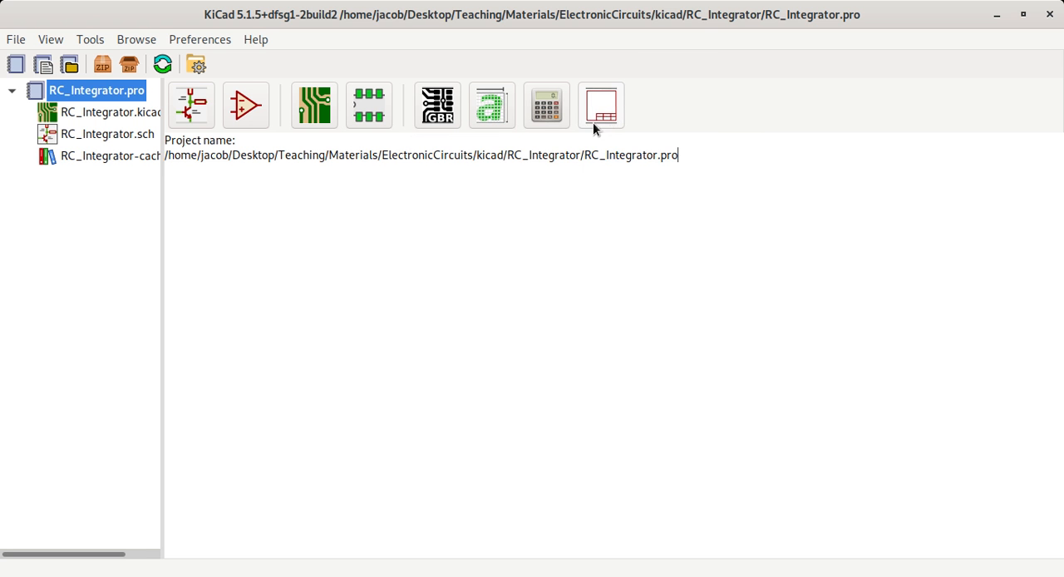
- Open the RC_Integrator project's schematic in the Schematic Layout Editor
{"action": "left_click", "coordinate": [205, 113]}
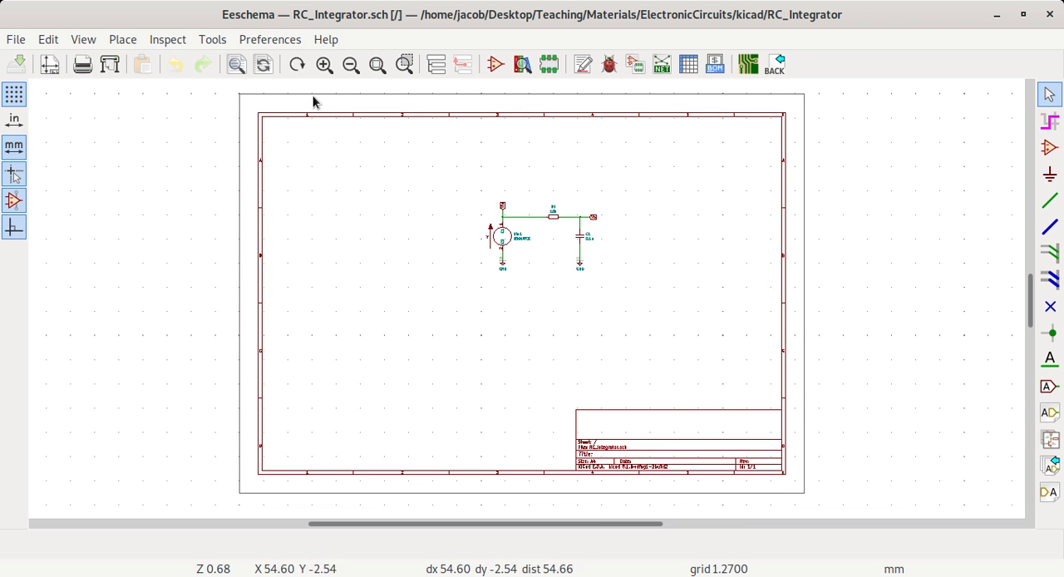
- Switch to the KiCad project window and the file manager's workspace, and return to the RC_Integrator schematic in Eeschema
{"action": "key", "text": "super"}
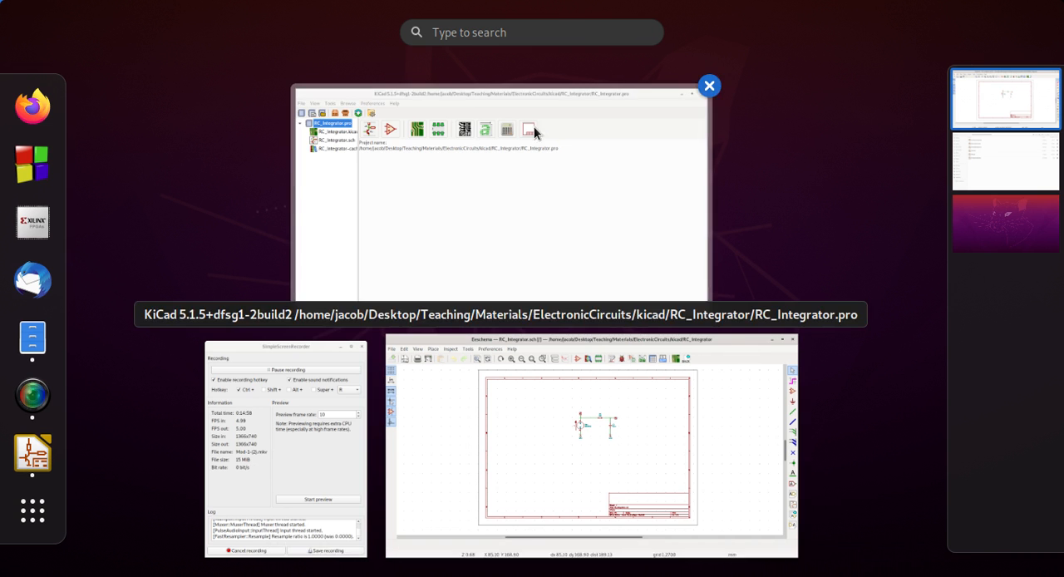
{"action": "left_click", "coordinate": [534, 126]}
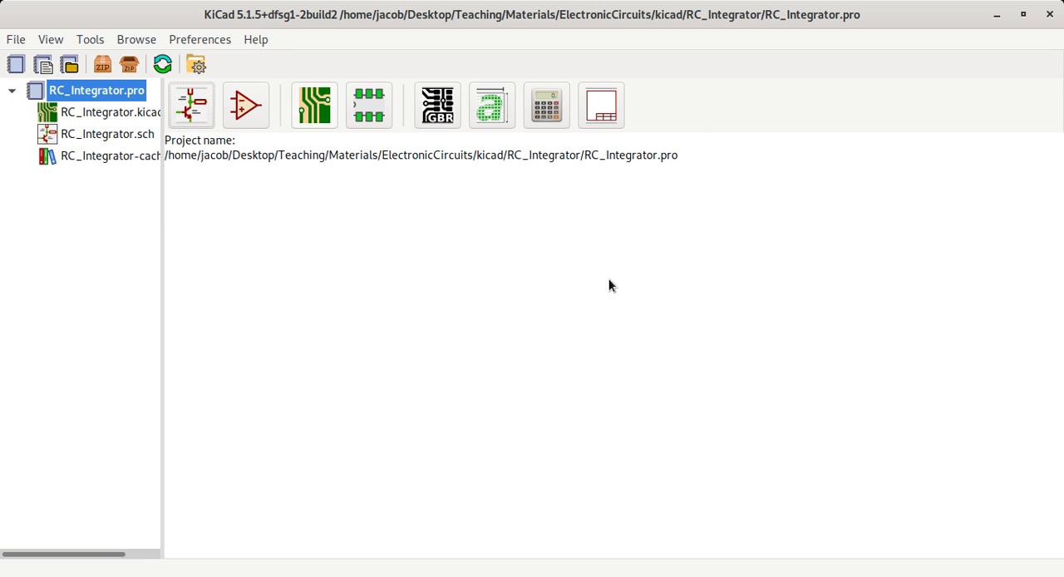
{"action": "key", "text": "ctrl+alt+Down"}
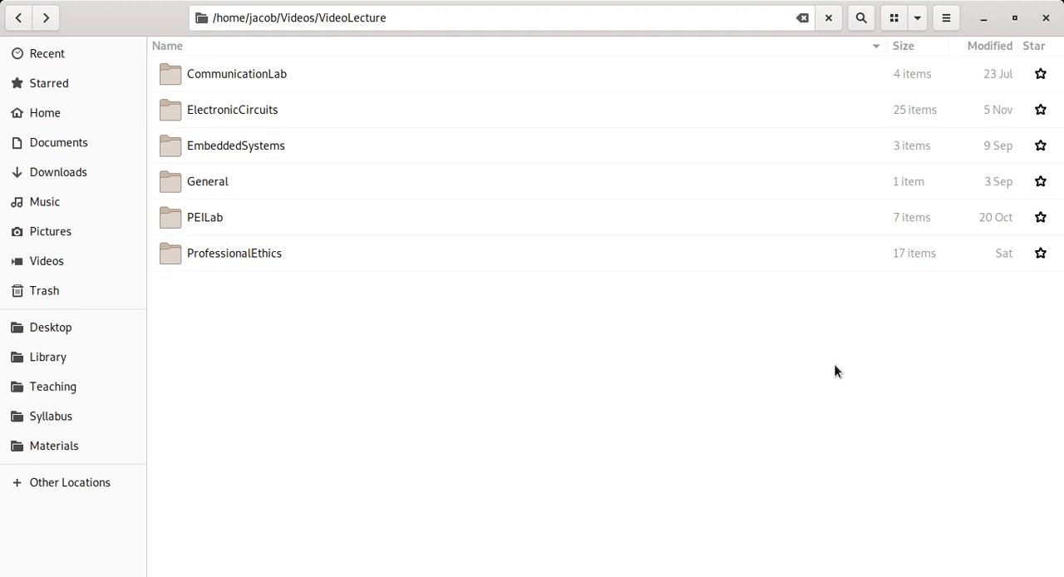
{"action": "key", "text": "super"}
{"action": "left_click", "coordinate": [1003, 89]}
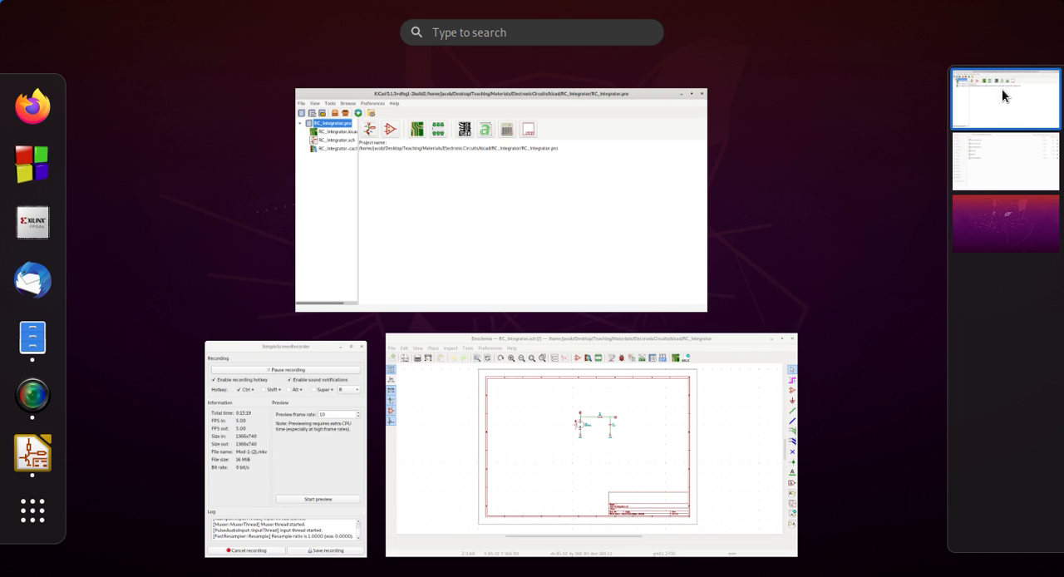
{"action": "left_click", "coordinate": [741, 454]}
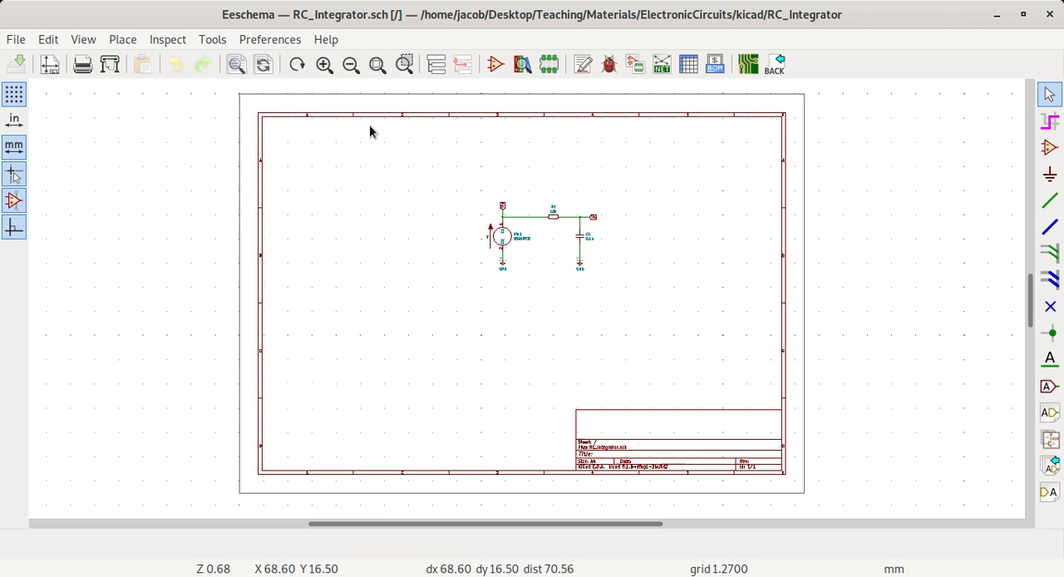
- Open the Spice Simulator for the RC_Integrator schematic and close it
{"action": "left_click", "coordinate": [212, 40]}
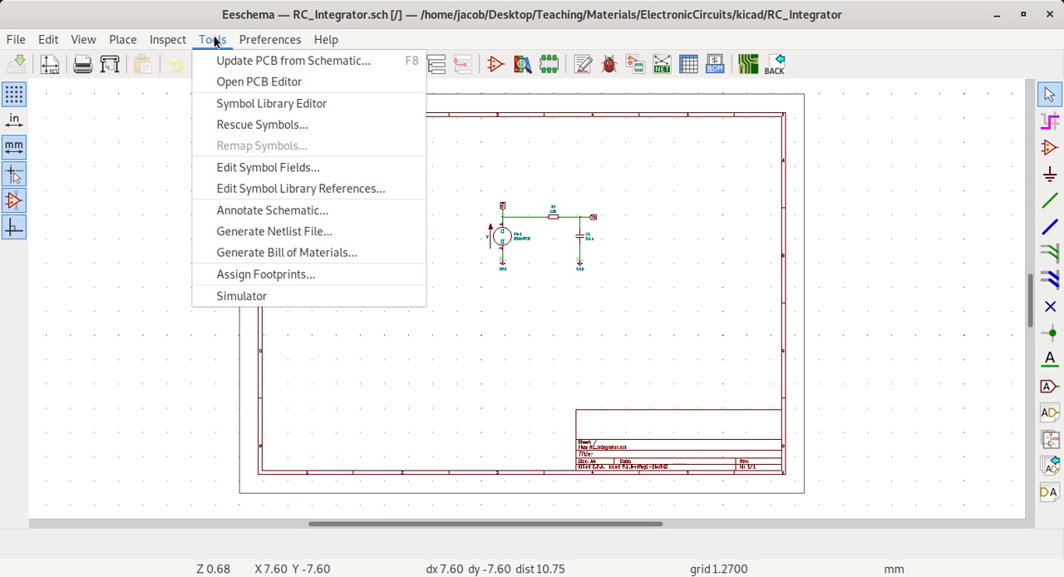
{"action": "left_click", "coordinate": [189, 353]}
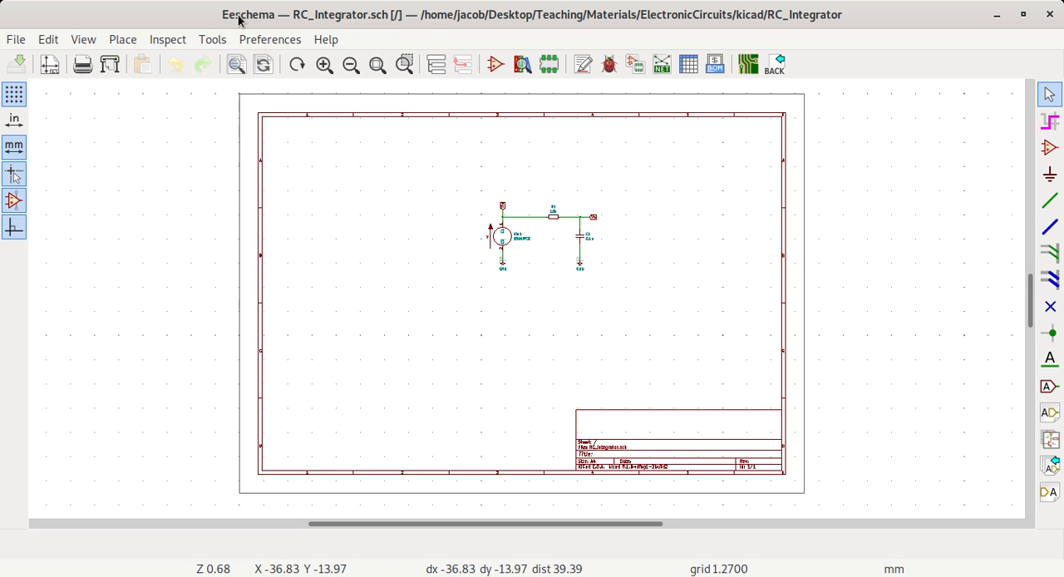
{"action": "left_click", "coordinate": [223, 42]}
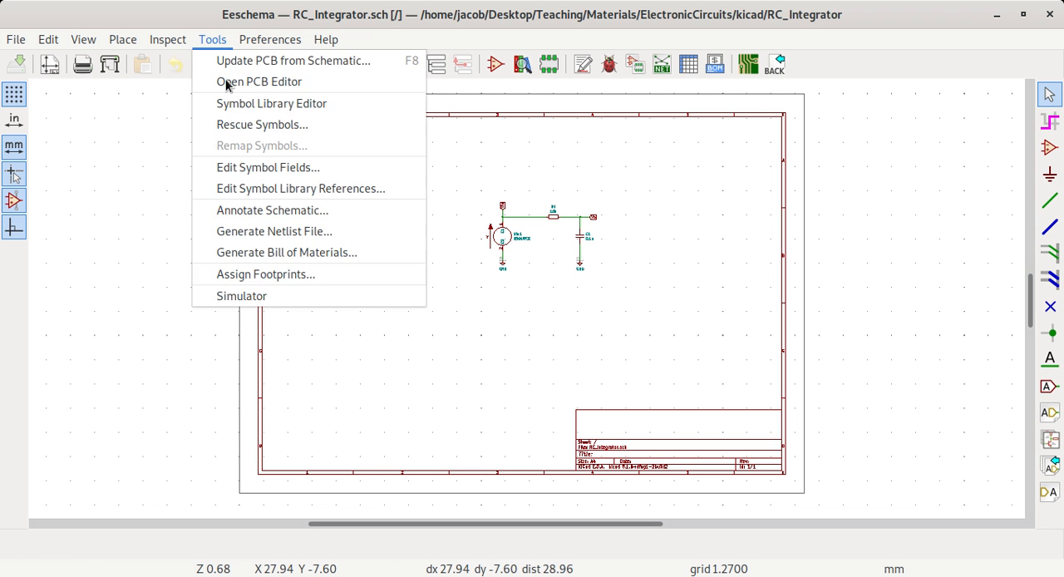
{"action": "left_click", "coordinate": [250, 296]}
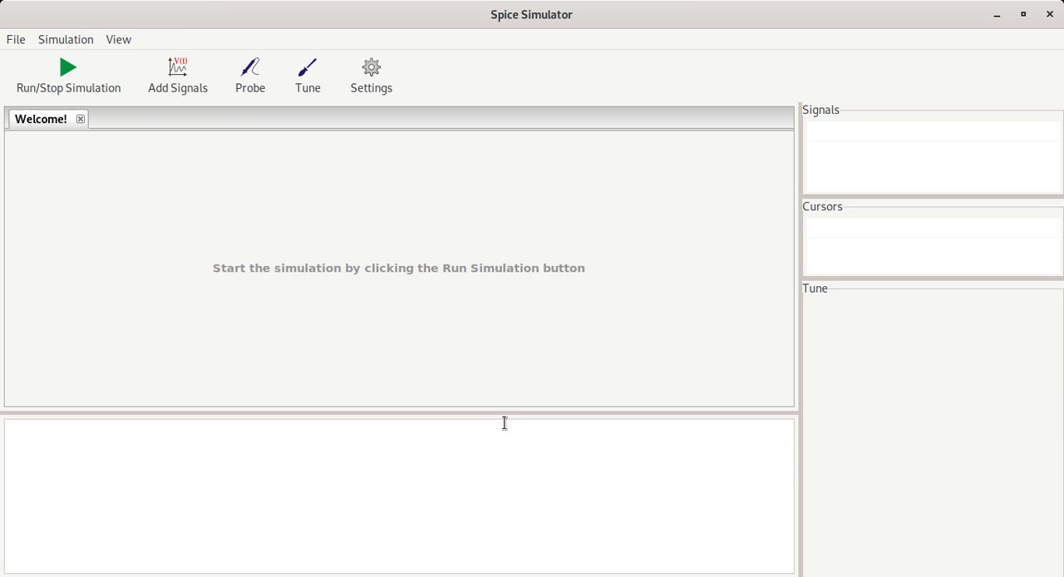
{"action": "left_click", "coordinate": [1051, 16]}
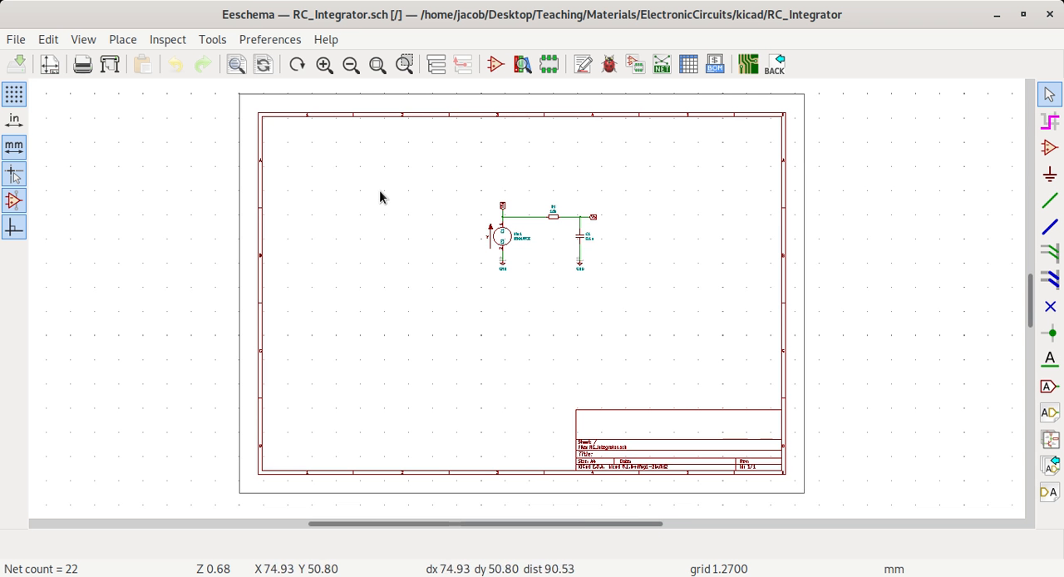
- Select the voltage source Vin1 as a block and drop it back in place
{"action": "scroll", "coordinate": [534, 283], "scroll_direction": "up", "scroll_amount": 4}
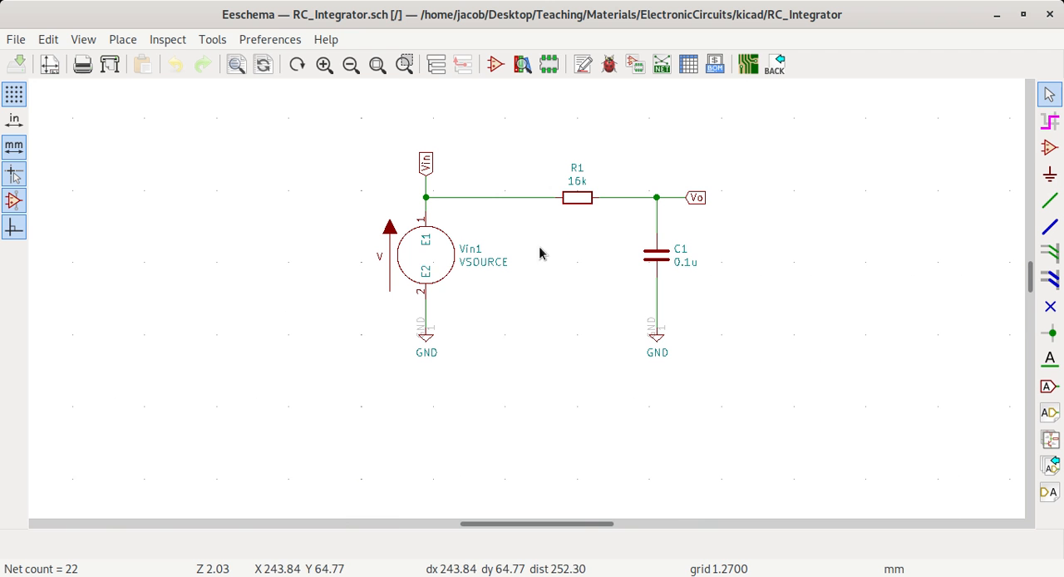
{"action": "left_click", "coordinate": [433, 267]}
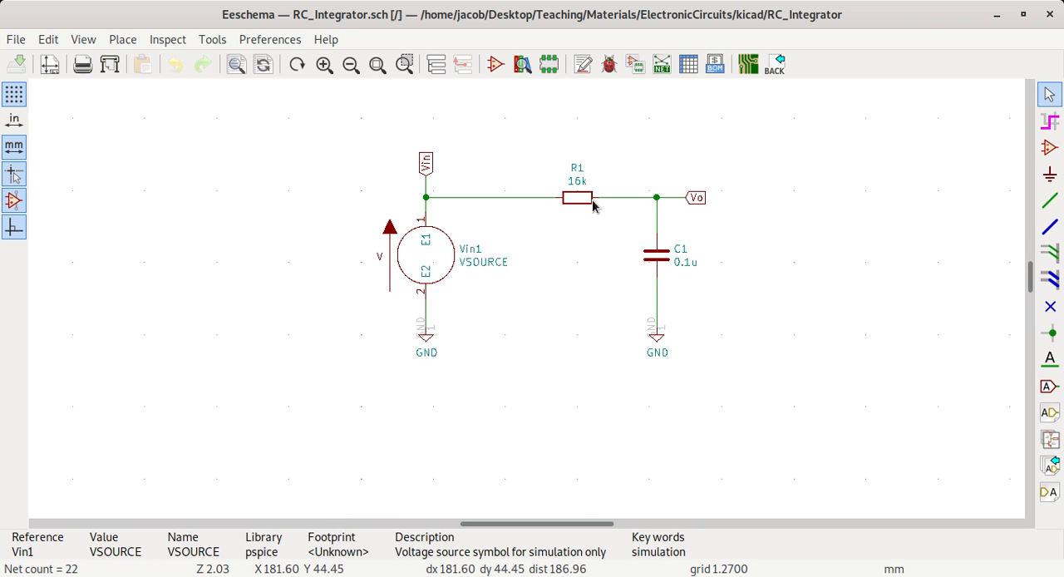
{"action": "left_click_drag", "start_coordinate": [441, 245], "coordinate": [354, 276]}
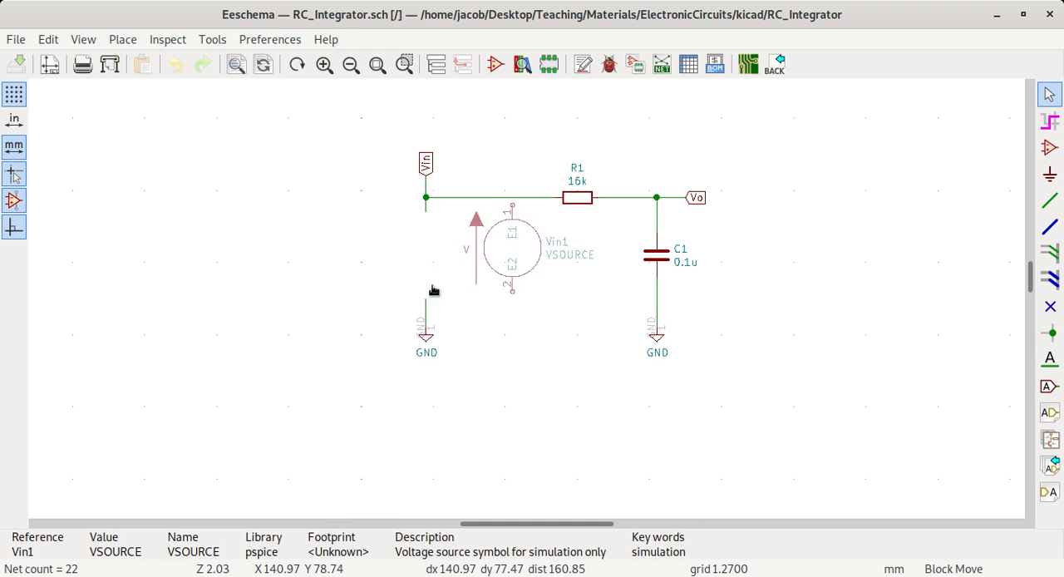
{"action": "left_click", "coordinate": [353, 282]}
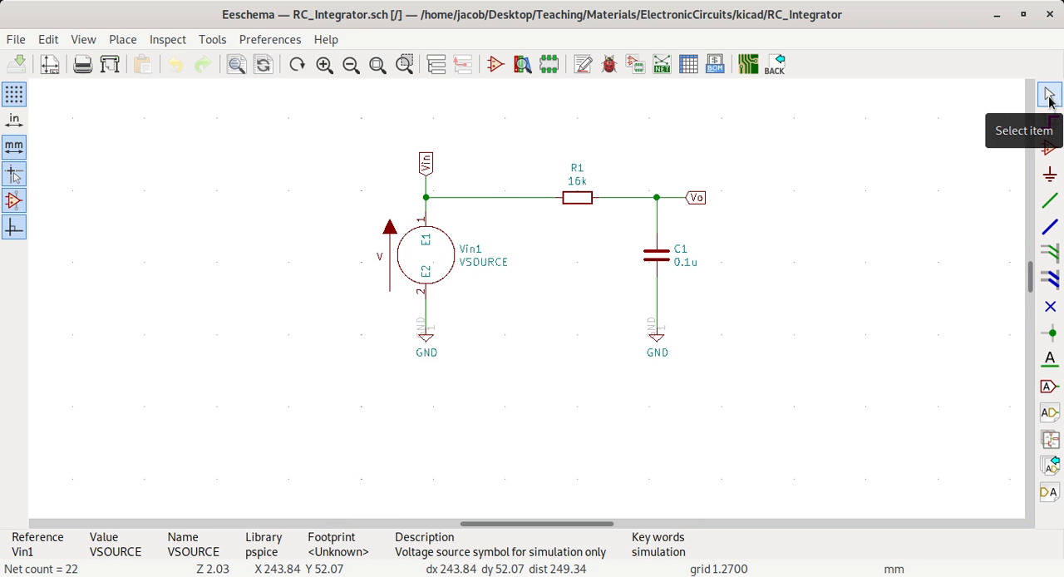
- Examine the editing commands available for the voltage source Vin1 and clear its selection
{"action": "right_click", "coordinate": [433, 258]}
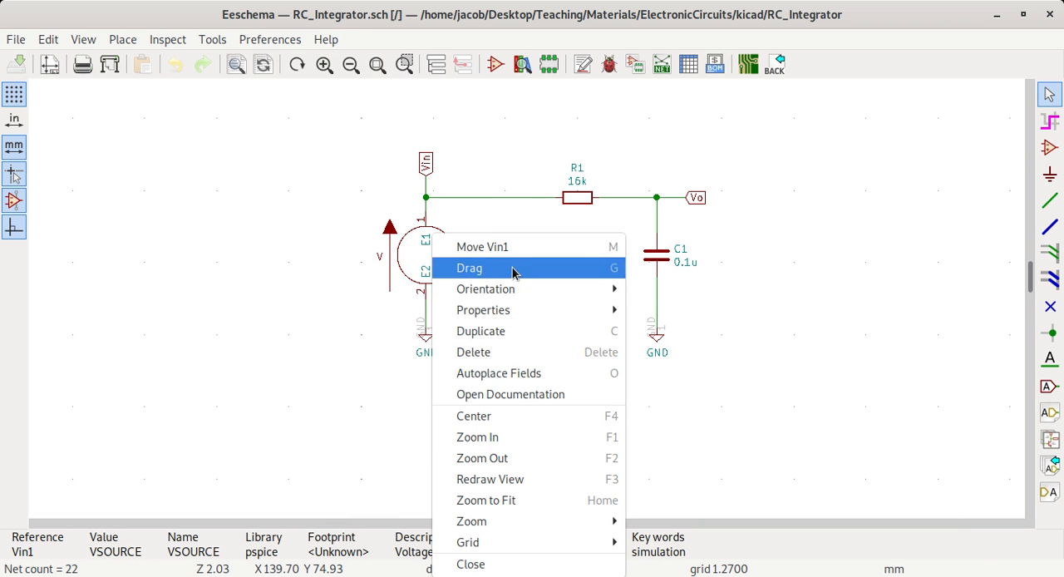
{"action": "mouse_move", "coordinate": [515, 290]}
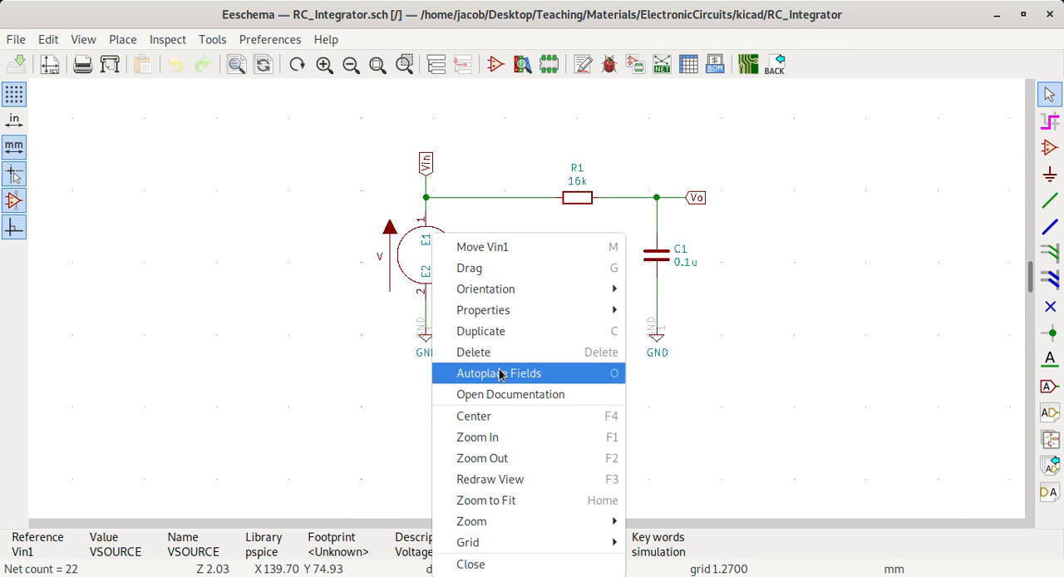
{"action": "left_click", "coordinate": [916, 394]}
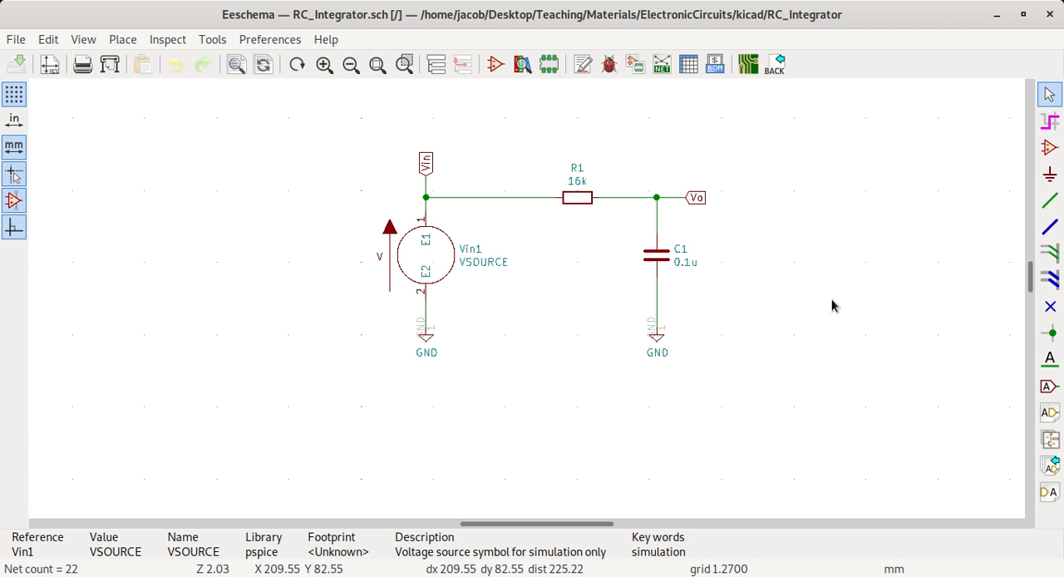
{"action": "left_click", "coordinate": [109, 265]}
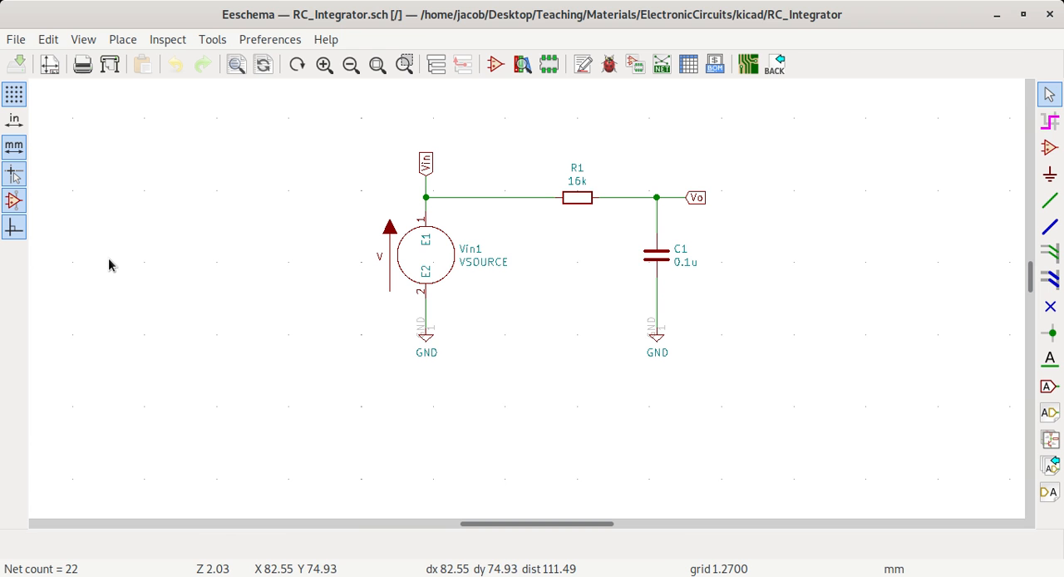
- Start adding a component and search the symbol library for R and 1n4148
{"action": "key", "text": "a"}
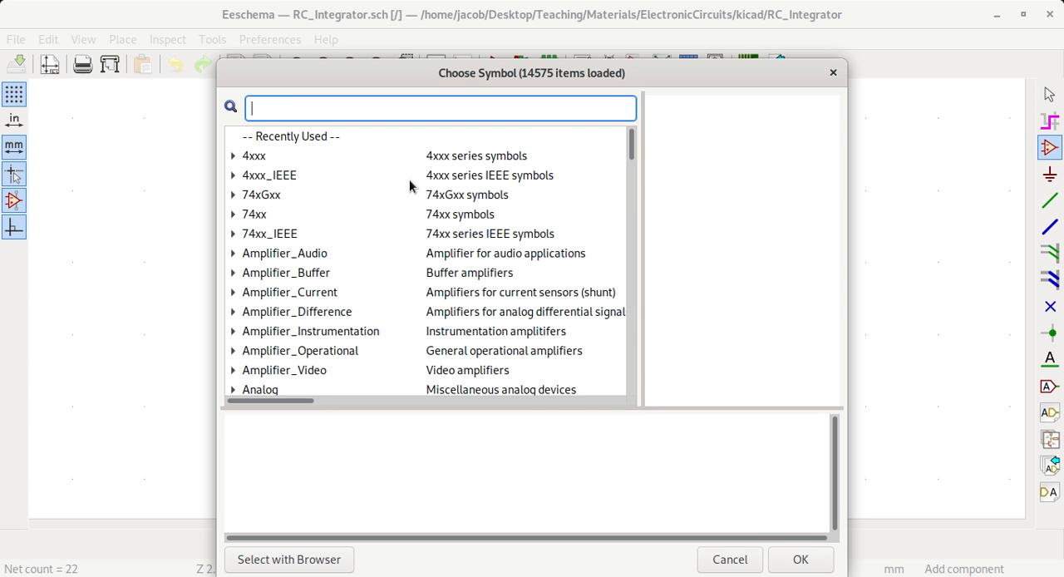
{"action": "type", "text": "R"}
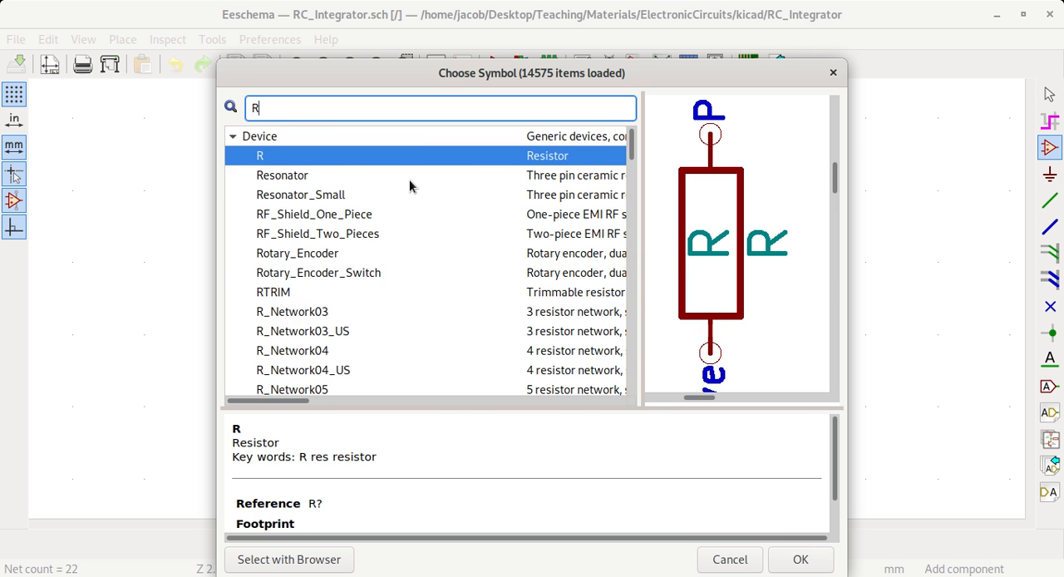
{"action": "key", "text": "BackSpace"}
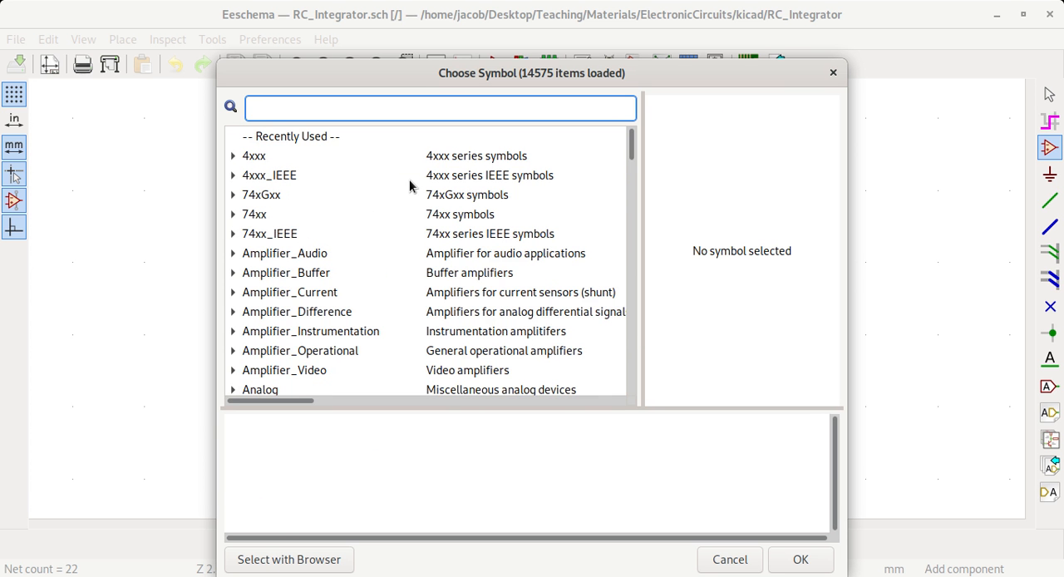
{"action": "type", "text": "1n4"}
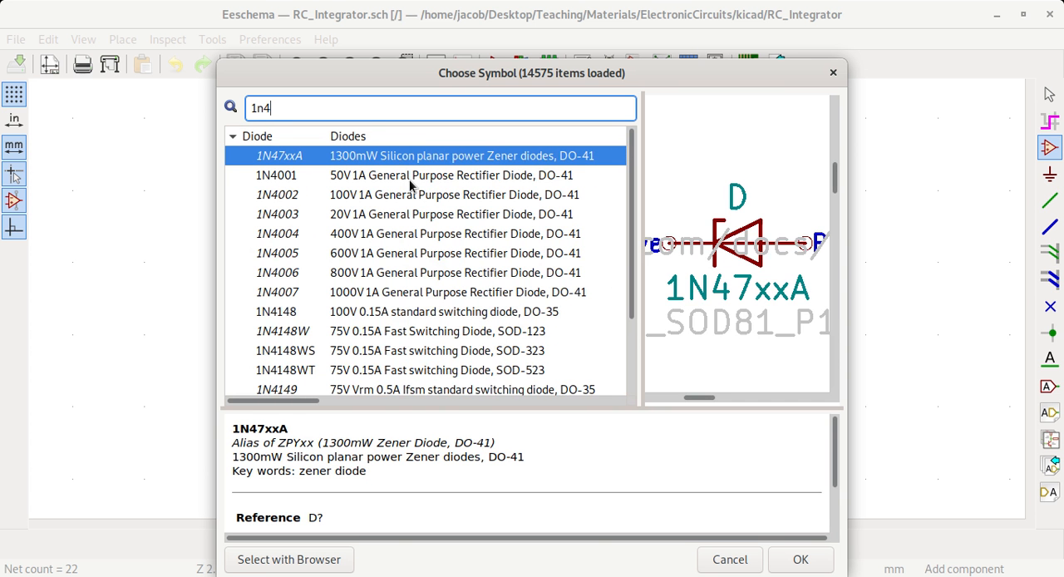
{"action": "type", "text": "148"}
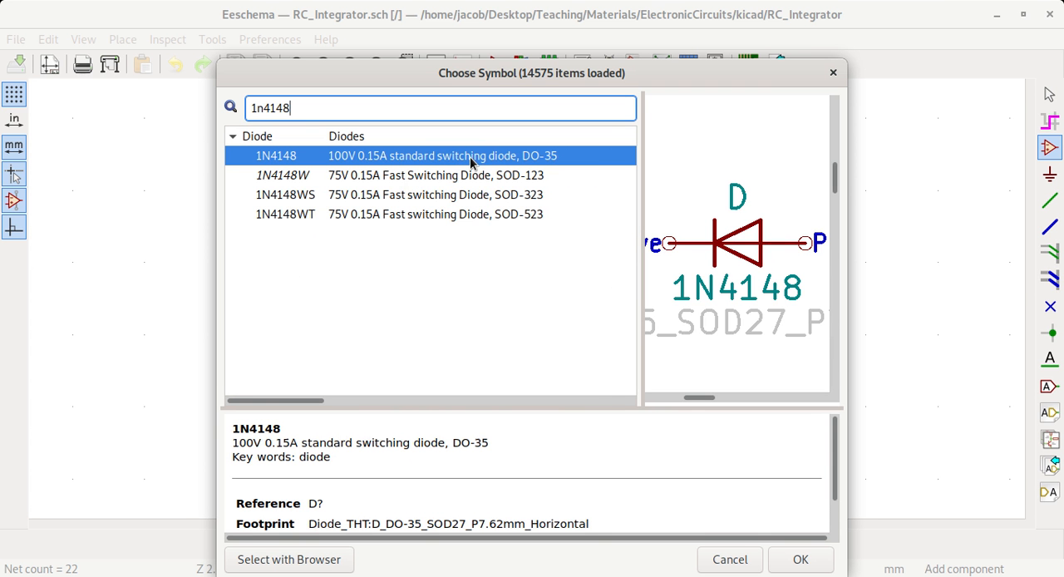
- Replace the symbol search with D for a generic diode and cancel the symbol selection
{"action": "key", "text": "BackSpace"}
{"action": "key", "text": "BackSpace"}
{"action": "key", "text": "BackSpace"}
{"action": "key", "text": "BackSpace"}
{"action": "key", "text": "BackSpace"}
{"action": "key", "text": "BackSpace"}
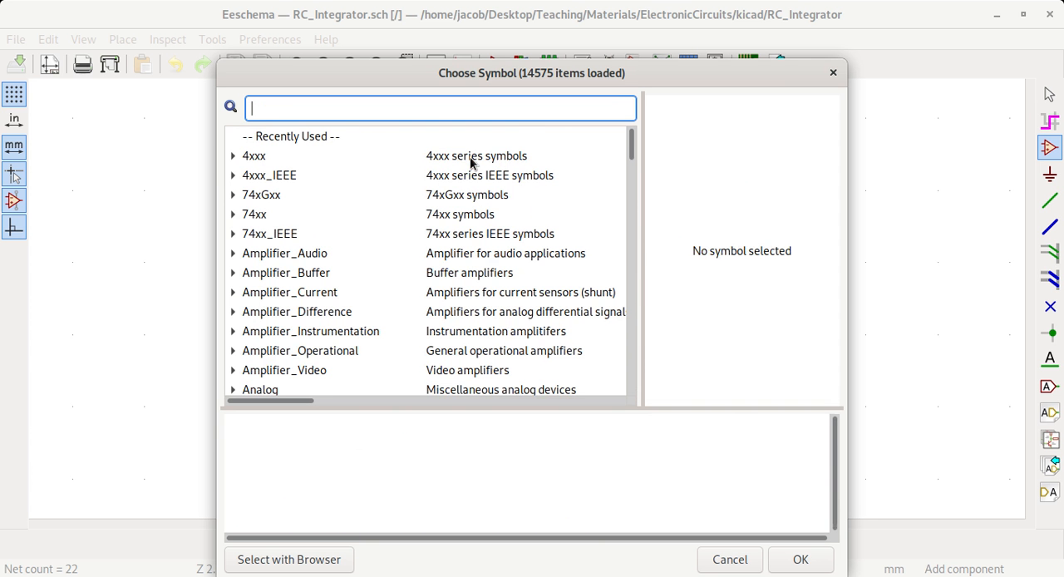
{"action": "type", "text": "D"}
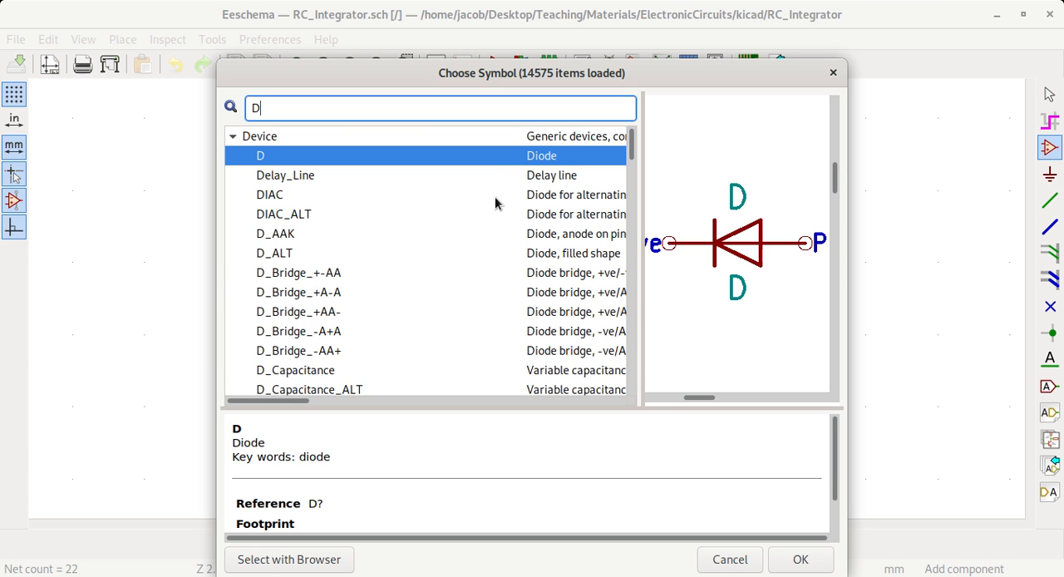
{"action": "left_click", "coordinate": [730, 560]}
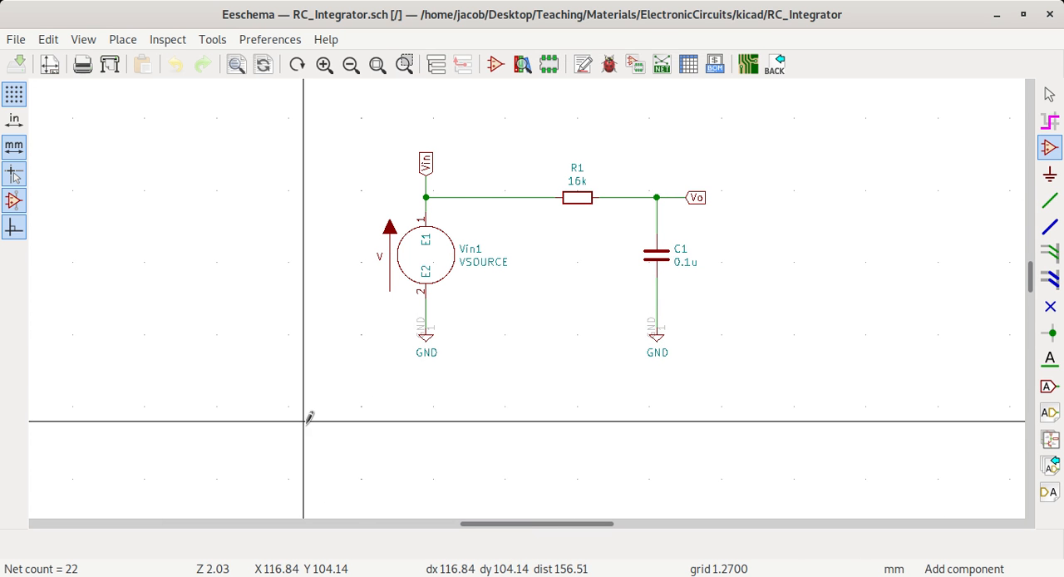
{"action": "key", "text": "w"}
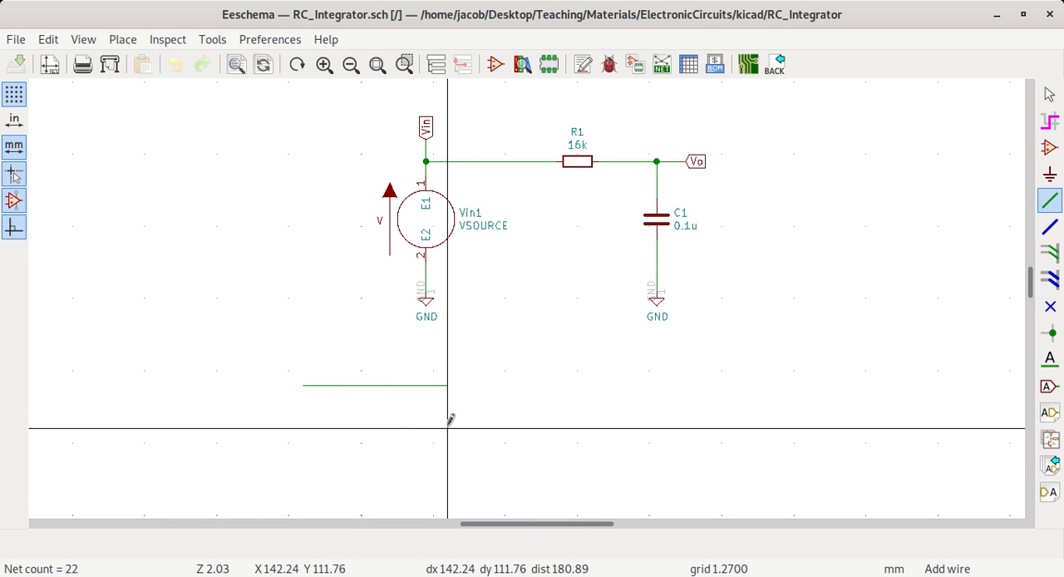
{"action": "left_click", "coordinate": [446, 500]}
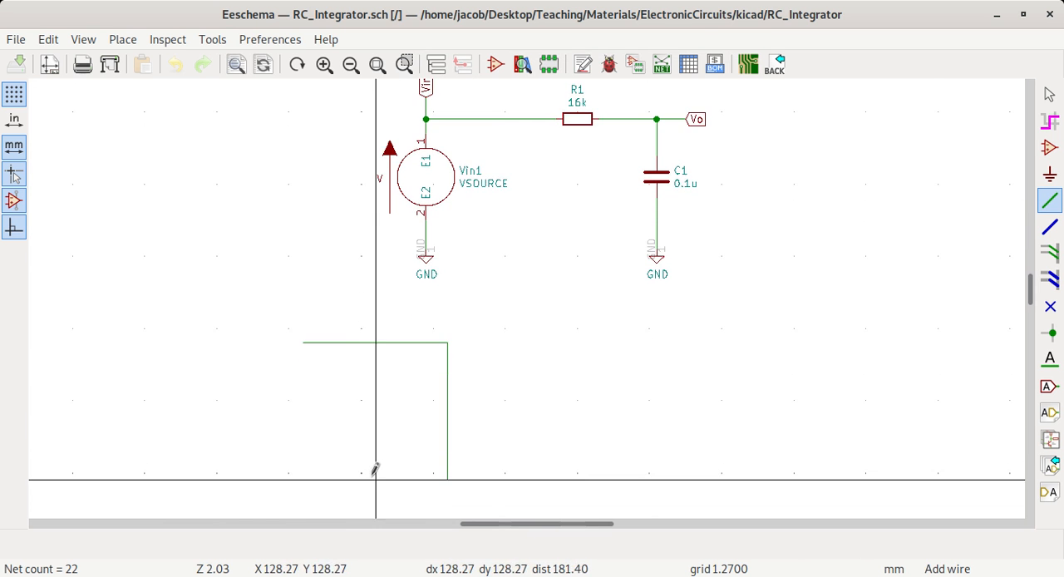
{"action": "left_click", "coordinate": [382, 383]}
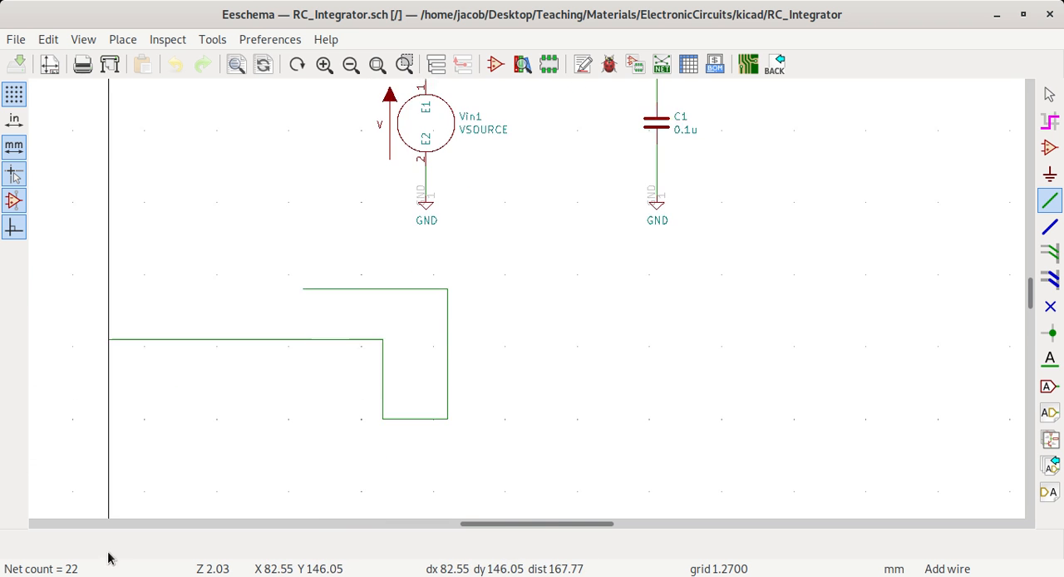
{"action": "key", "text": "Escape"}
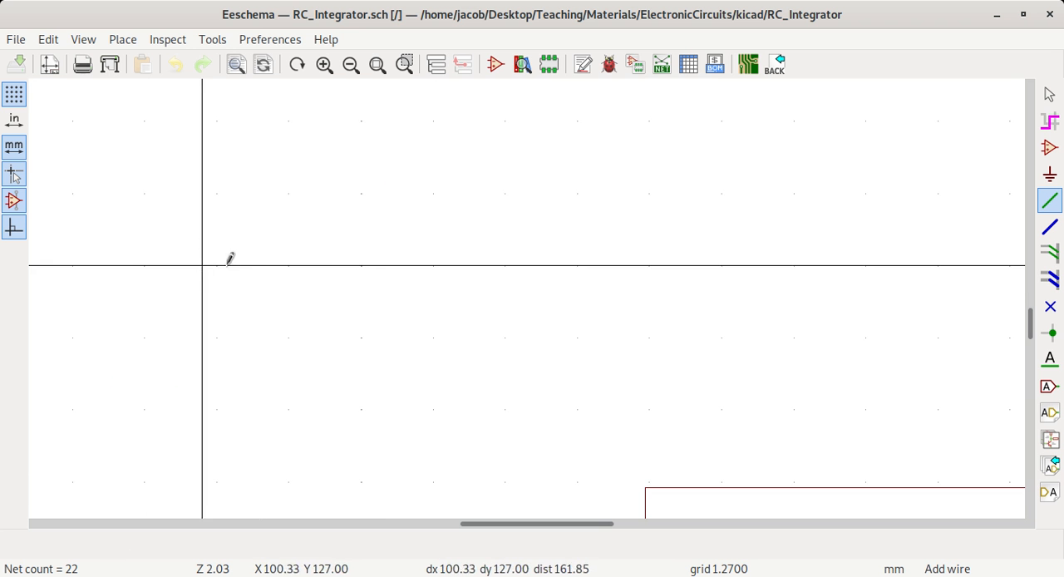
- Place a pspice VSOURCE symbol left of the existing circuit, at about X 76.2, Y 74.9 mm
{"action": "scroll", "coordinate": [533, 278], "scroll_direction": "up", "scroll_amount": 5}
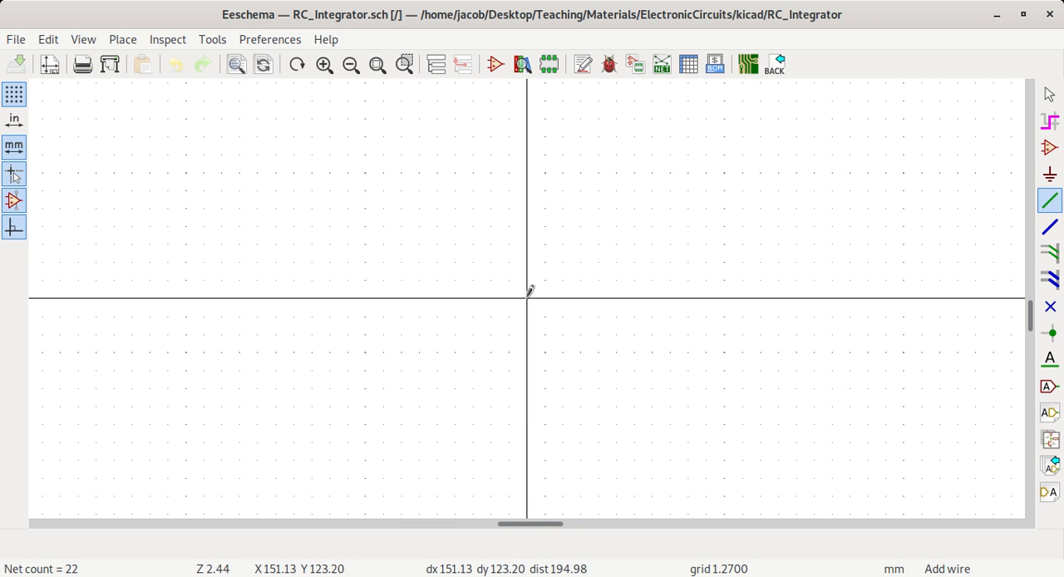
{"action": "scroll", "coordinate": [536, 270], "scroll_direction": "up", "scroll_amount": 5}
{"action": "scroll", "coordinate": [587, 181], "scroll_direction": "down", "scroll_amount": 9}
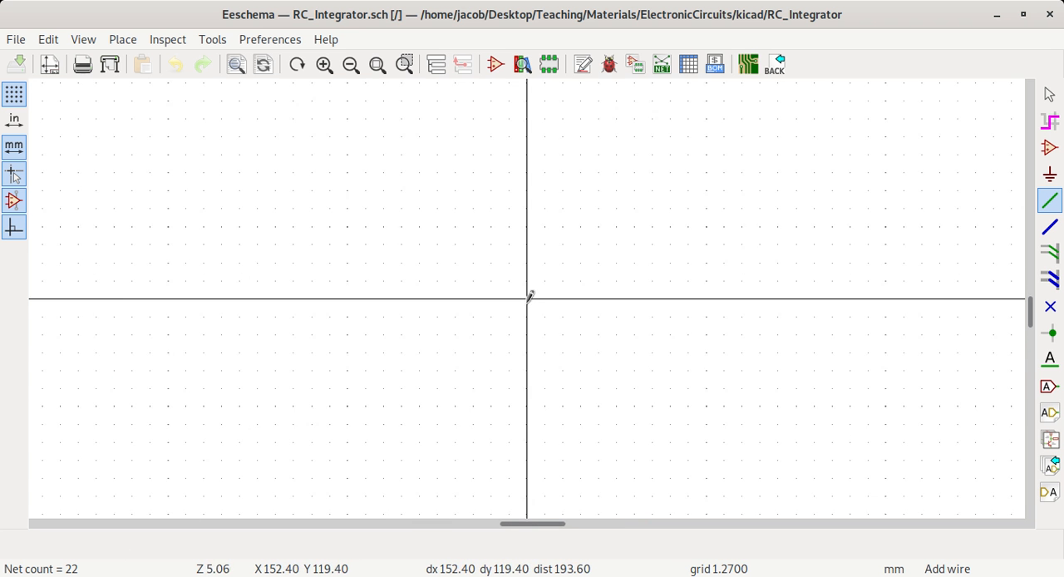
{"action": "scroll", "coordinate": [528, 297], "scroll_direction": "down", "scroll_amount": 3}
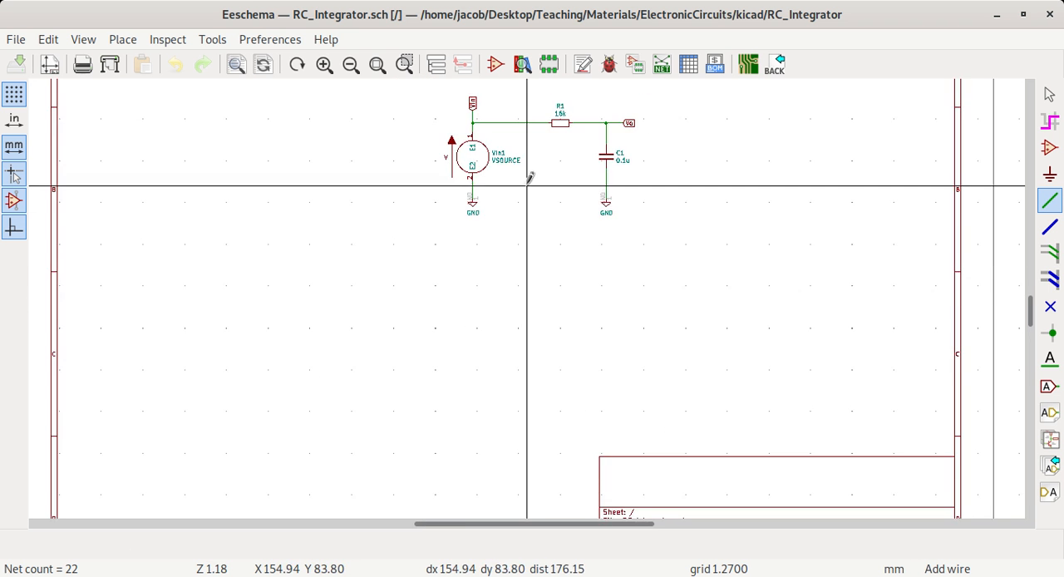
{"action": "scroll", "coordinate": [527, 176], "scroll_direction": "up", "scroll_amount": 2}
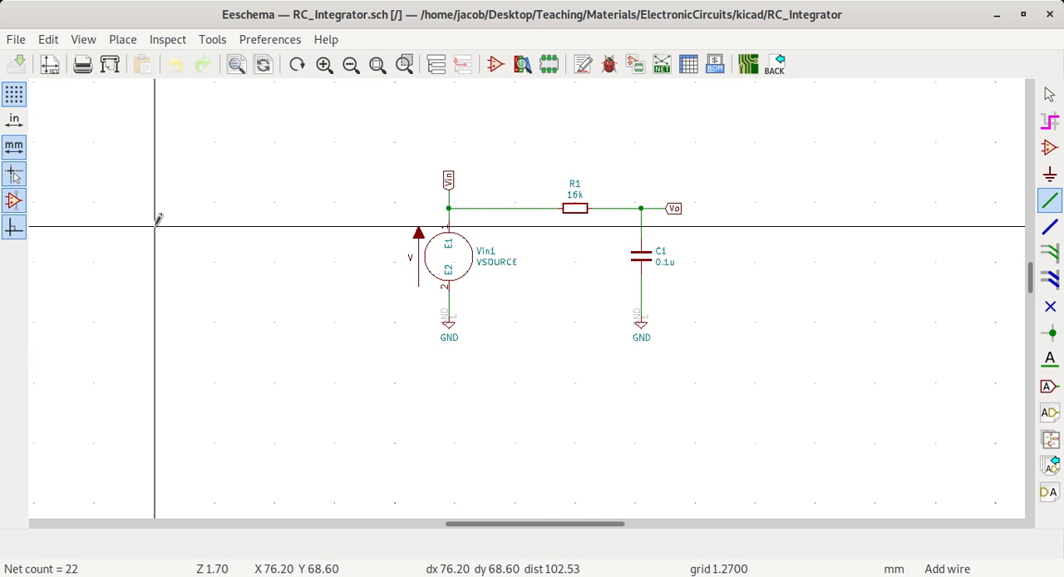
{"action": "key", "text": "a"}
{"action": "left_click", "coordinate": [158, 219]}
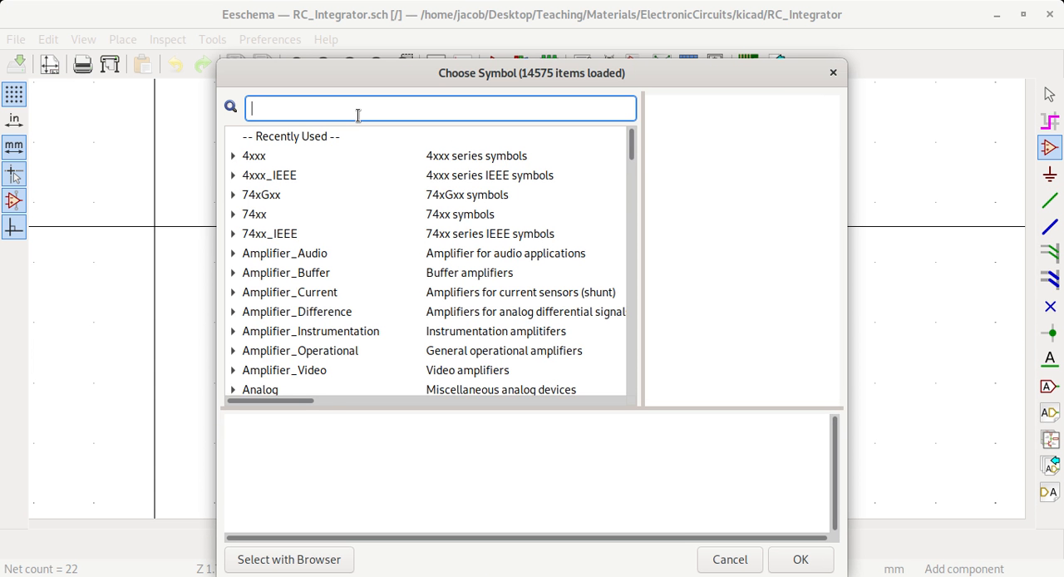
{"action": "type", "text": "vsour"}
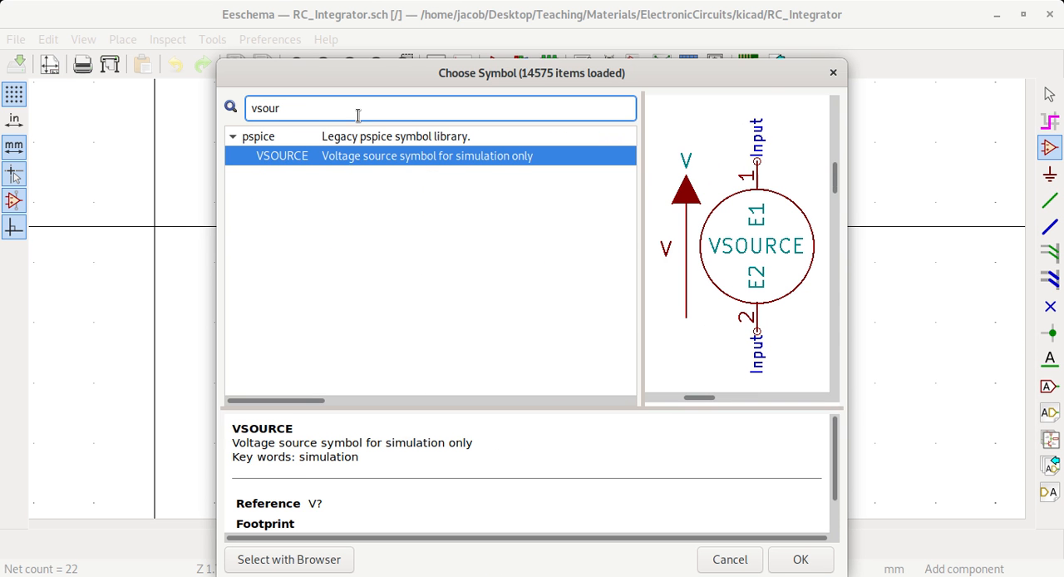
{"action": "left_click", "coordinate": [369, 156]}
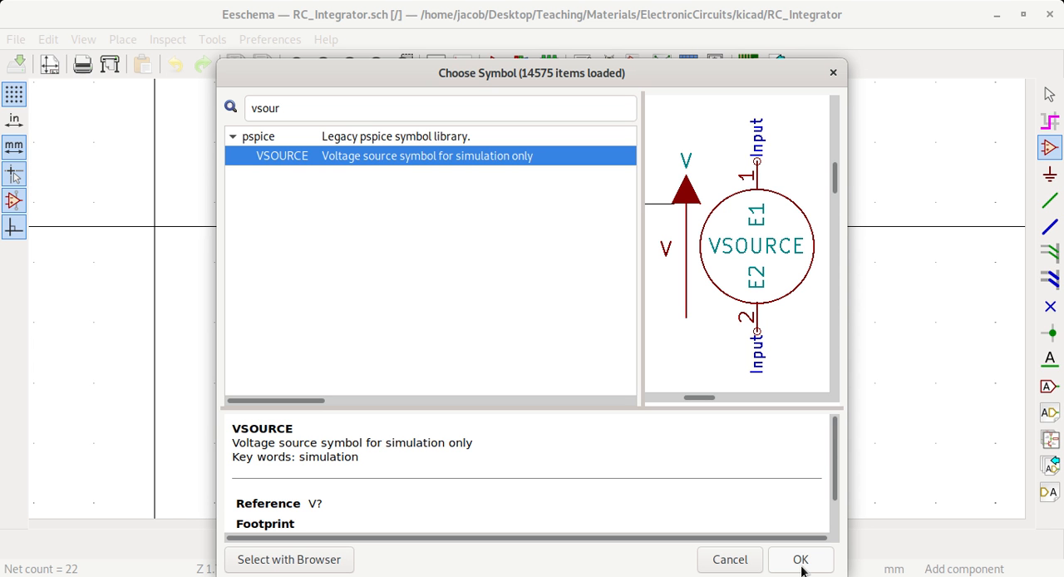
{"action": "left_click", "coordinate": [799, 565]}
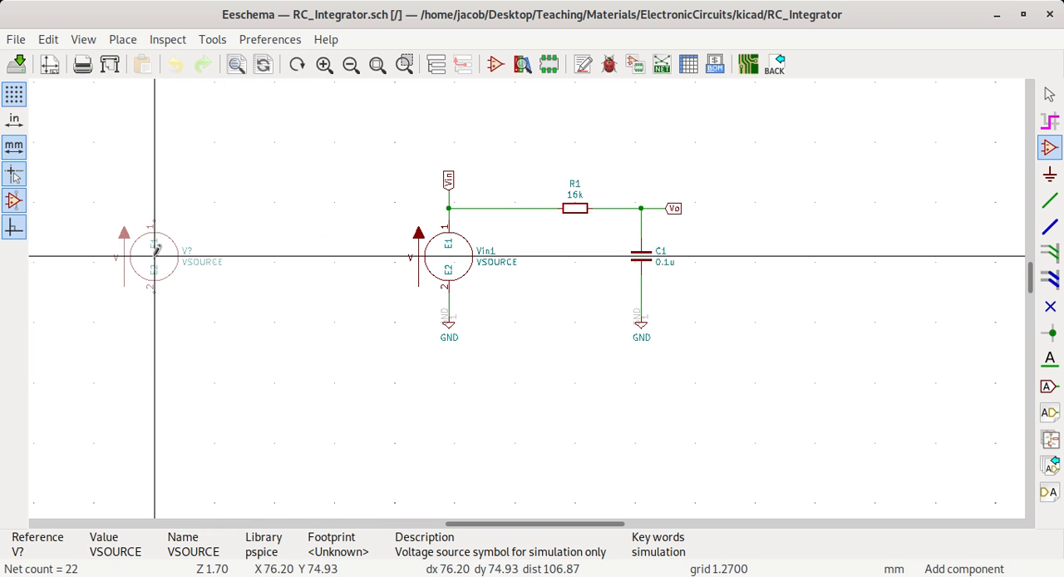
{"action": "left_click", "coordinate": [154, 256]}
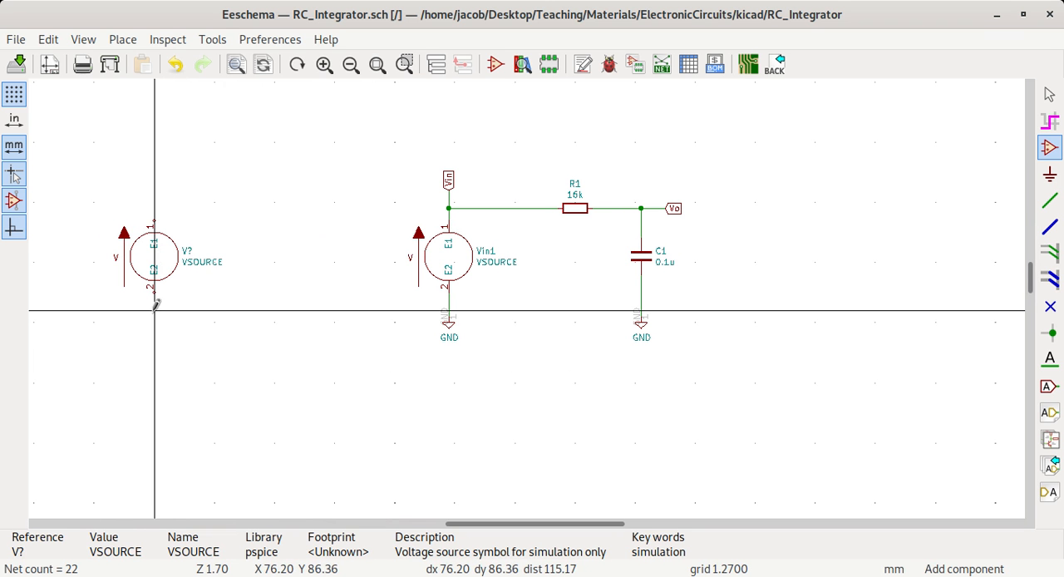
- Place a GND power symbol directly below the new voltage source, at about X 76.2, Y 86.4 mm
{"action": "left_click", "coordinate": [256, 379]}
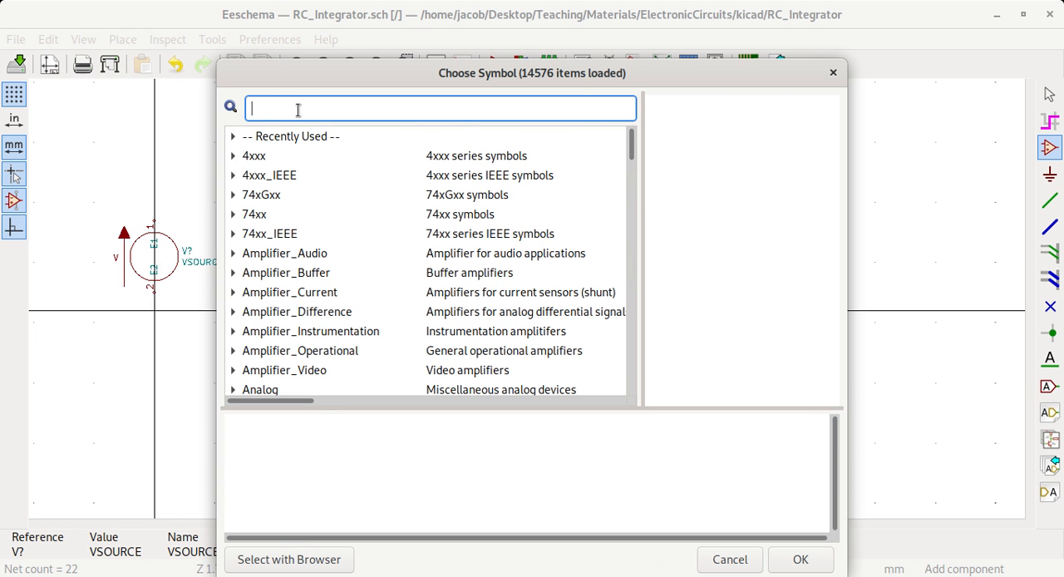
{"action": "type", "text": "gnd"}
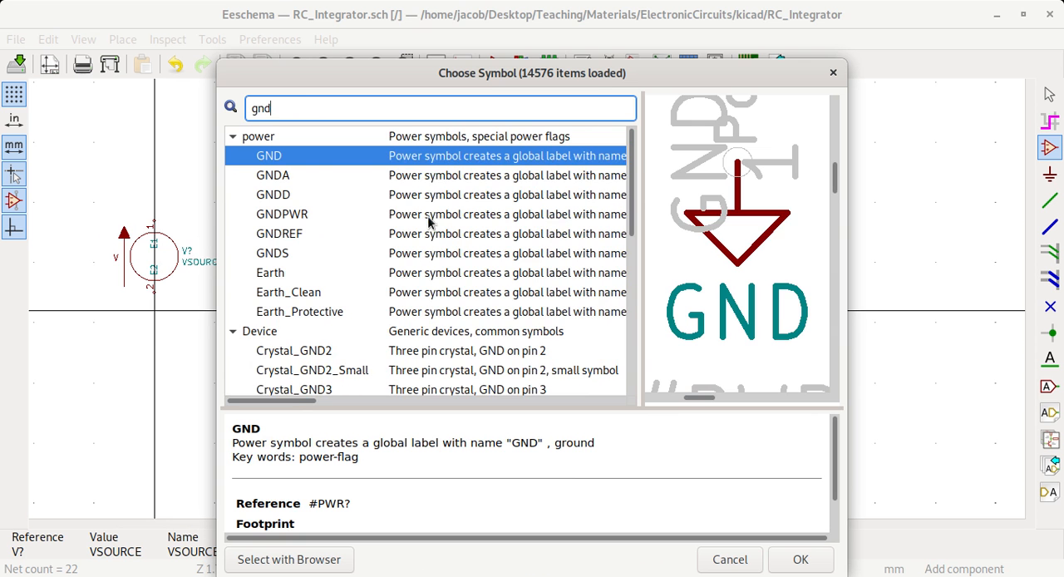
{"action": "left_click", "coordinate": [800, 560]}
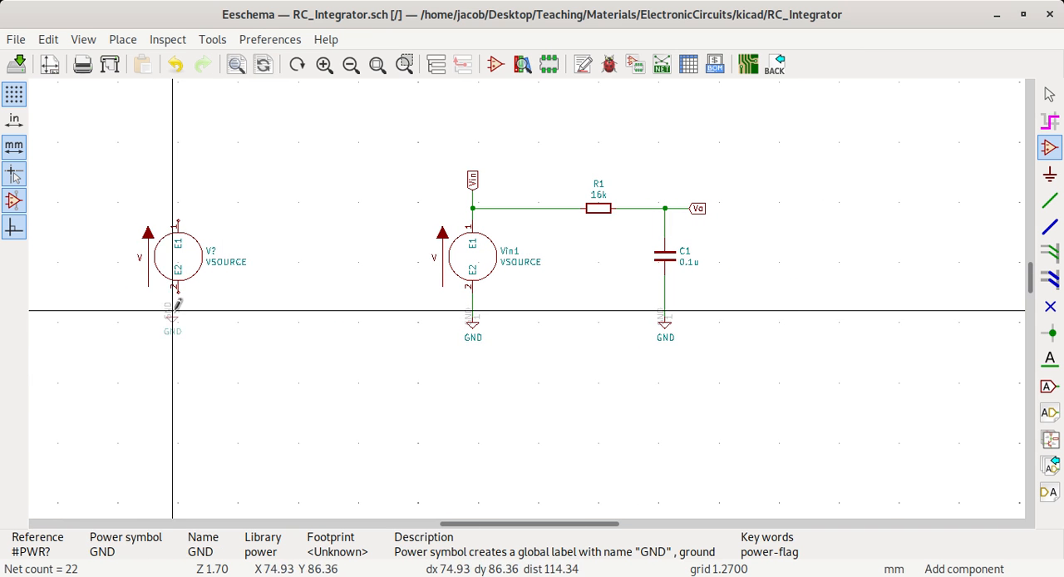
{"action": "left_click", "coordinate": [178, 306]}
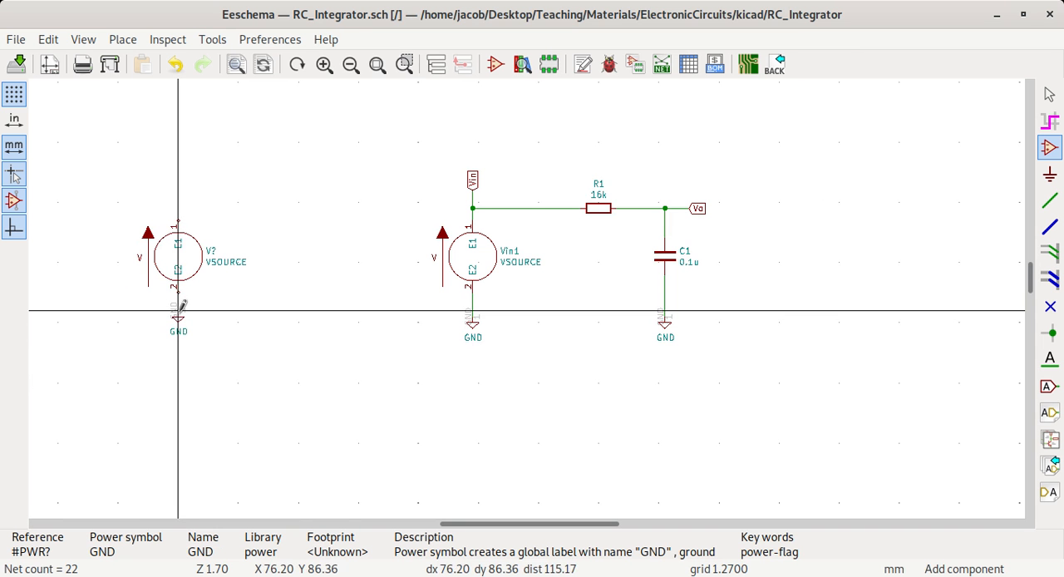
- Wire pin 2 of the new voltage source to the GND symbol below it
{"action": "scroll", "coordinate": [179, 306], "scroll_direction": "up", "scroll_amount": 3}
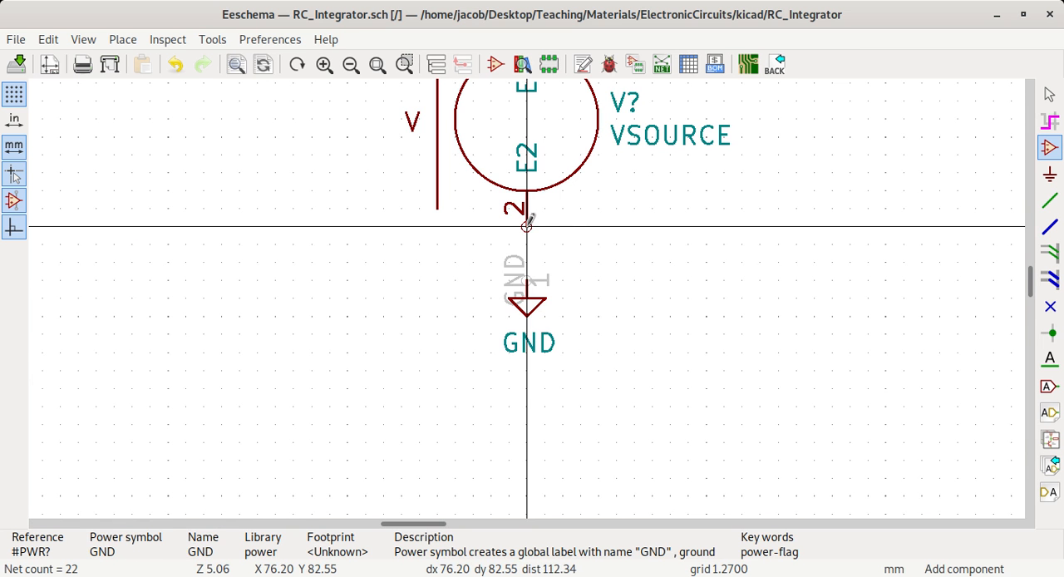
{"action": "key", "text": "w"}
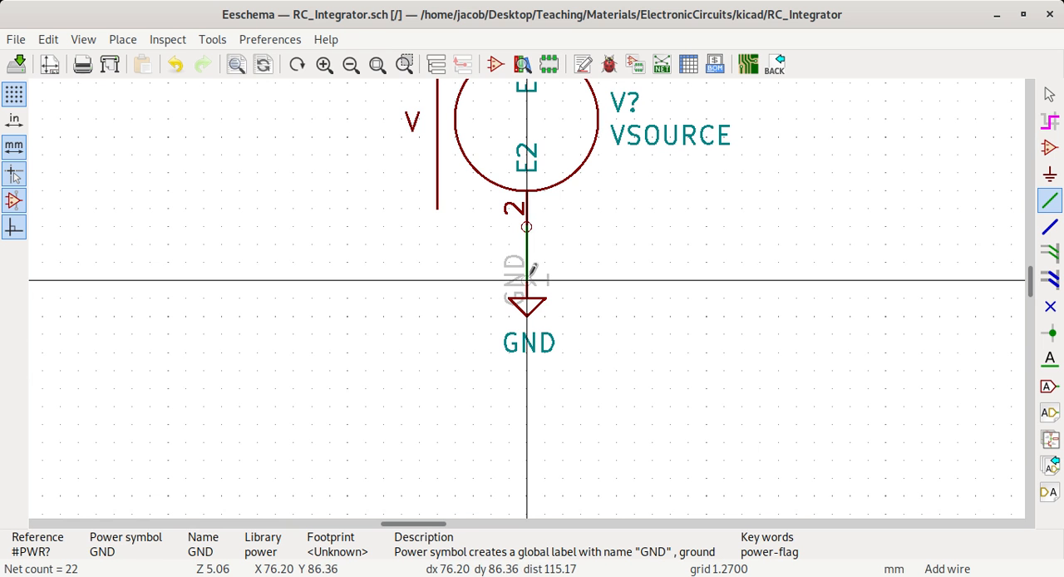
{"action": "left_click", "coordinate": [526, 280]}
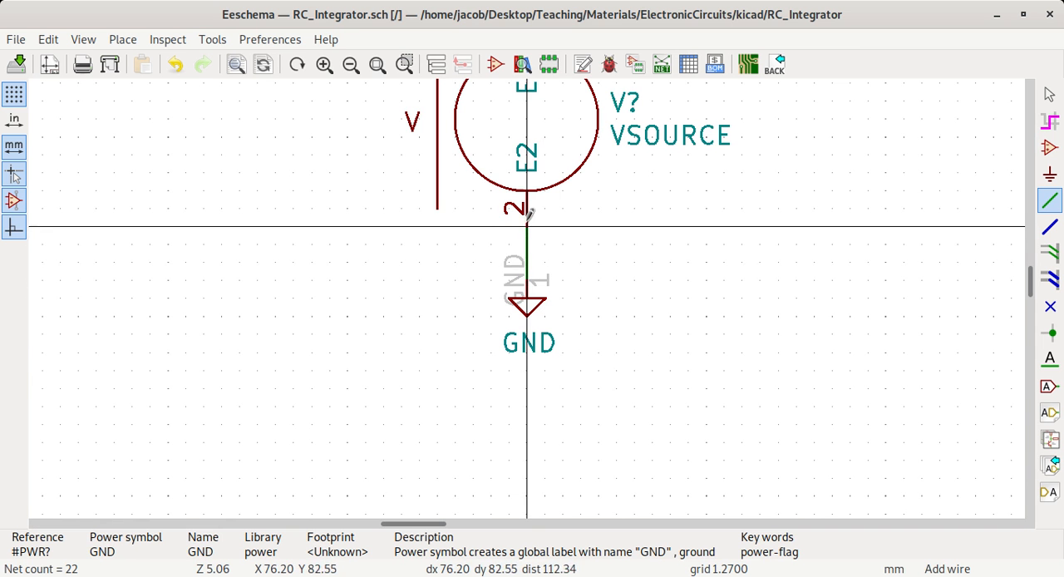
{"action": "scroll", "coordinate": [529, 290], "scroll_direction": "down", "scroll_amount": 3}
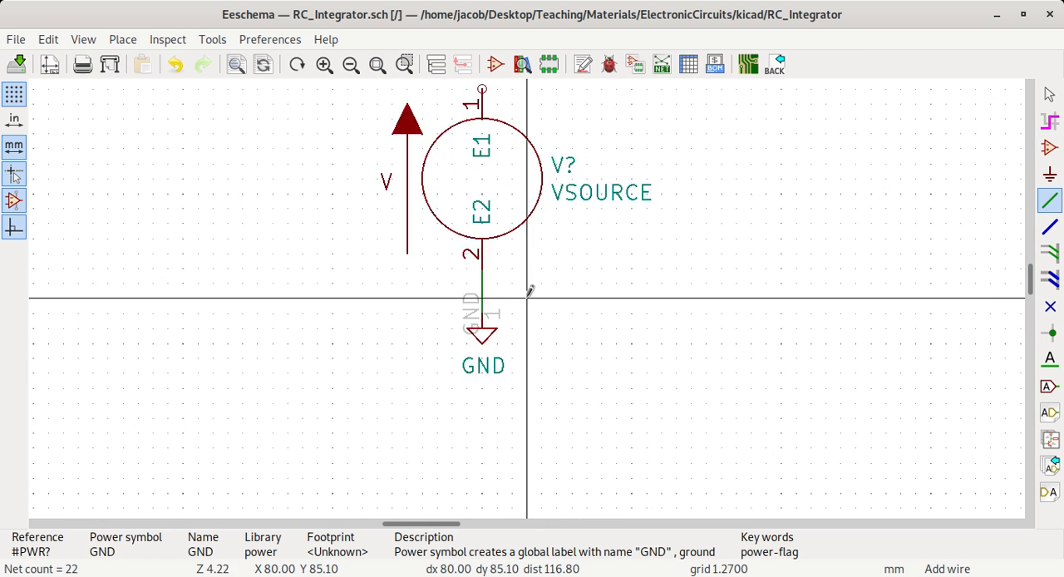
{"action": "scroll", "coordinate": [529, 289], "scroll_direction": "down", "scroll_amount": 2}
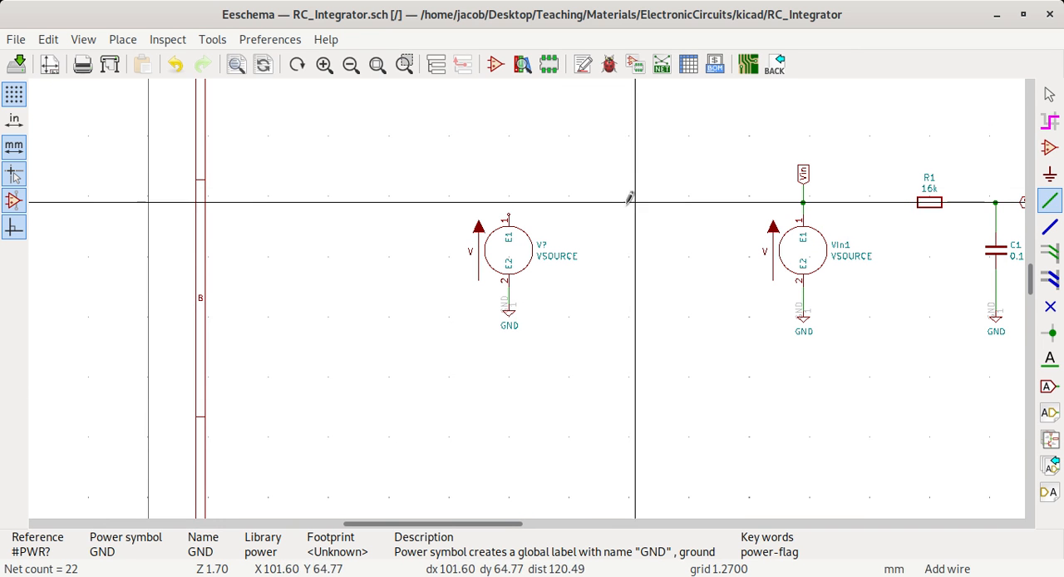
{"action": "key", "text": "Escape"}
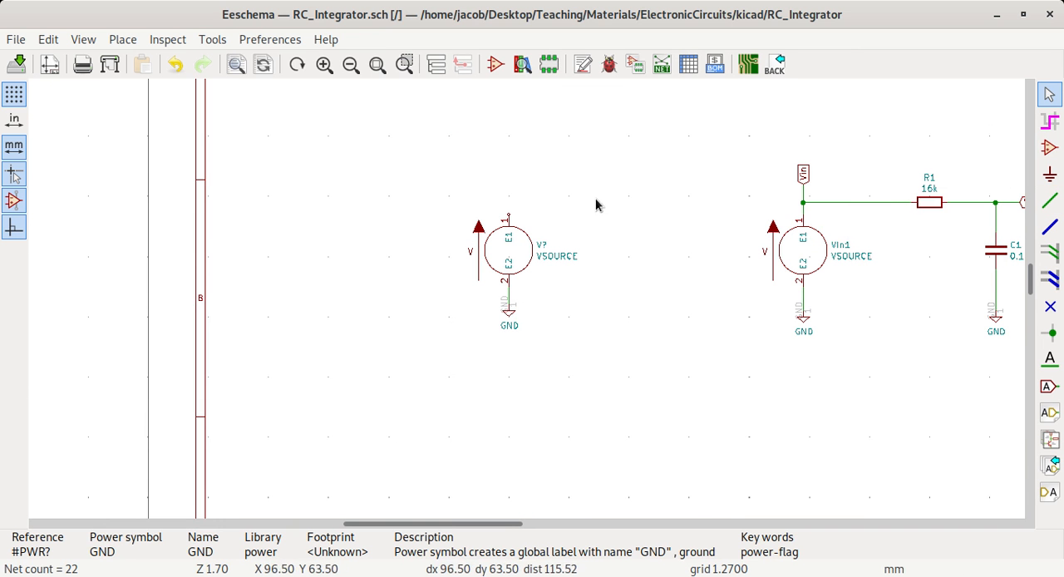
- Place a generic resistor R, rotated to lie horizontally, level with pin 1 of the new voltage source at about X 90.2, Y 67.3 mm
{"action": "key", "text": "a"}
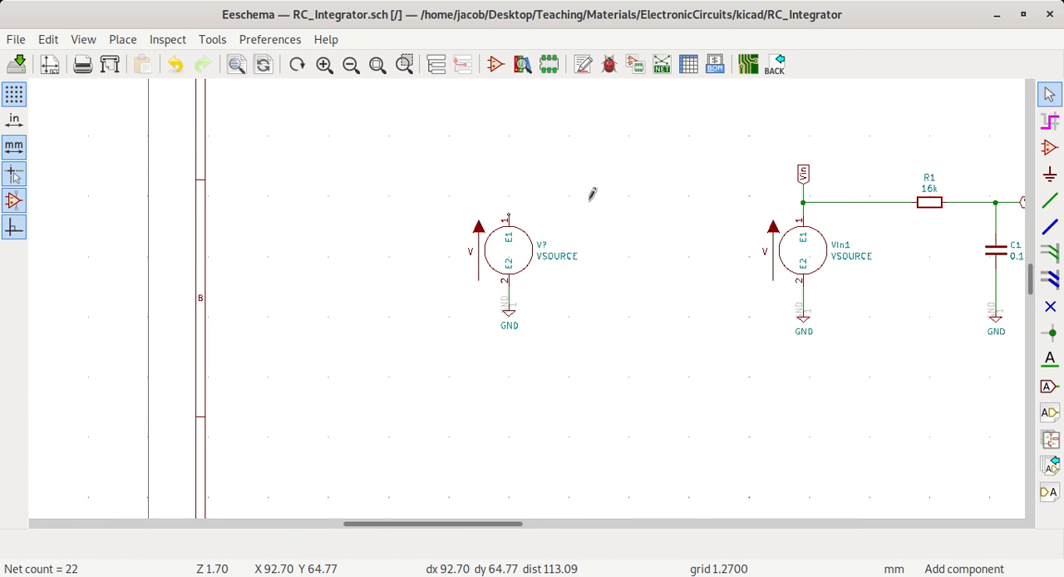
{"action": "left_click", "coordinate": [590, 205]}
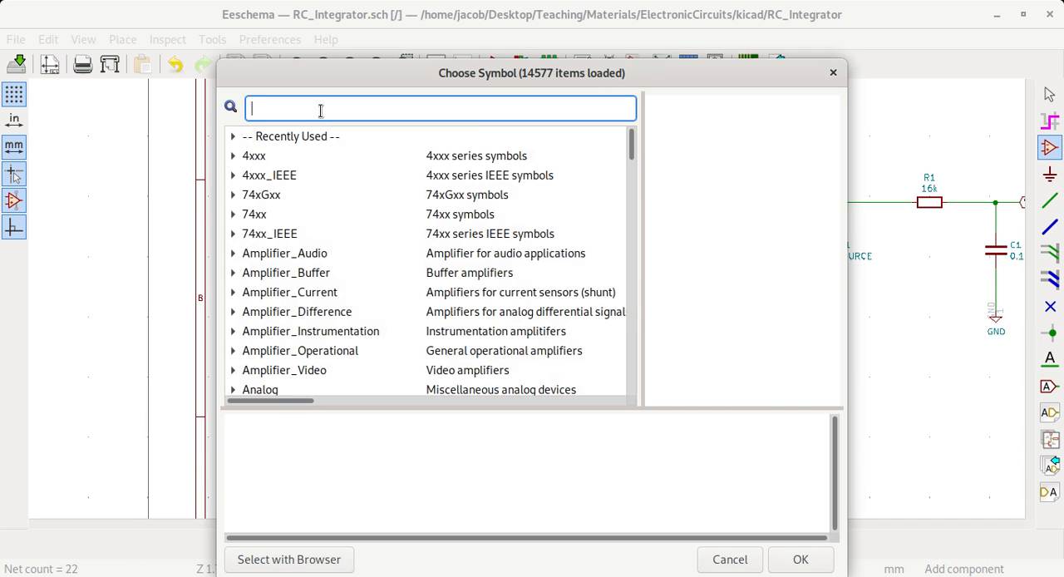
{"action": "type", "text": "r"}
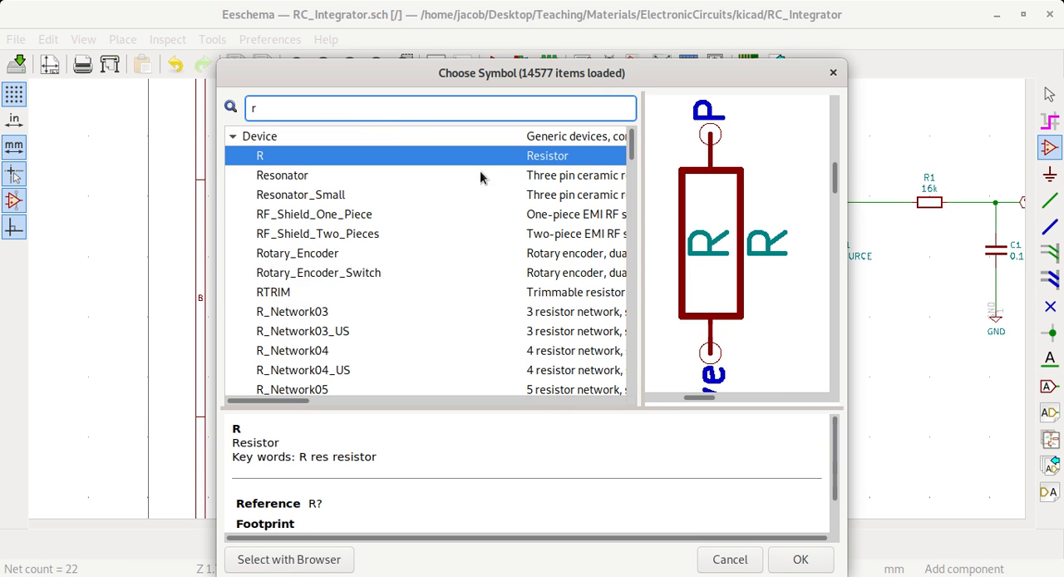
{"action": "left_click", "coordinate": [820, 565]}
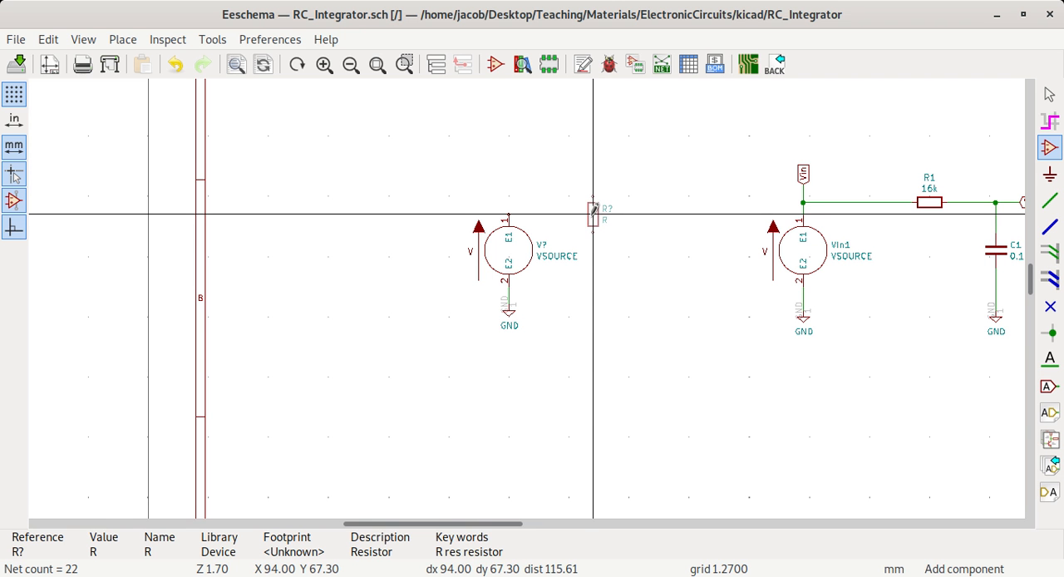
{"action": "key", "text": "r"}
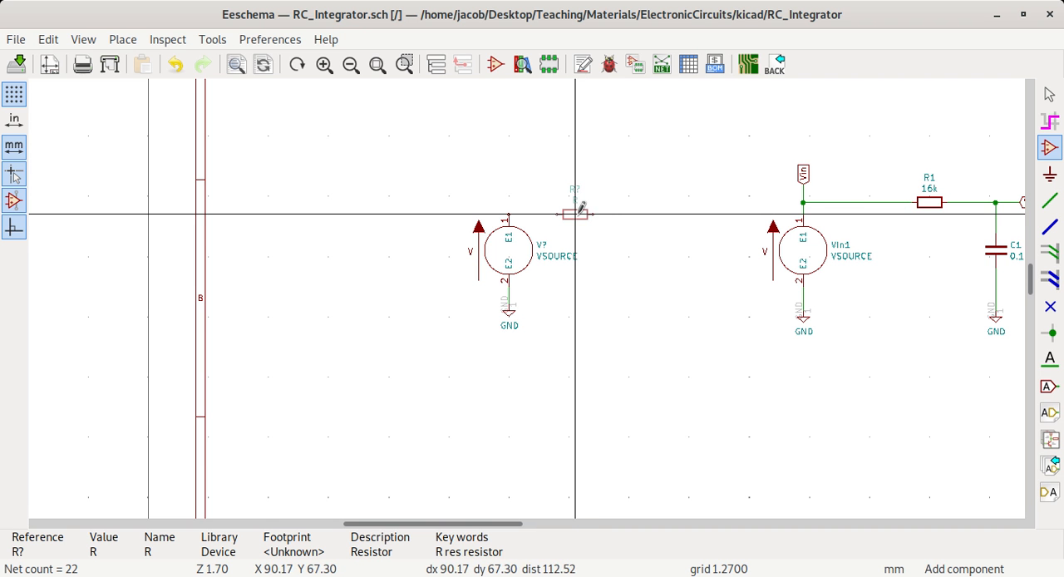
{"action": "left_click", "coordinate": [575, 213]}
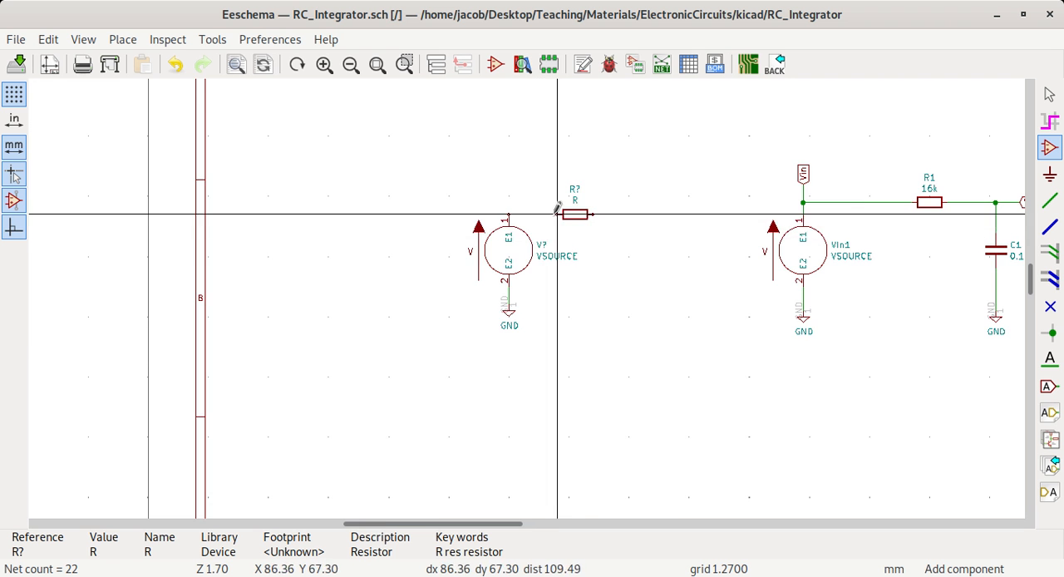
- Wire the new resistor's near end to pin 1 of the new voltage source and leave wire drawing
{"action": "scroll", "coordinate": [553, 216], "scroll_direction": "up", "scroll_amount": 3}
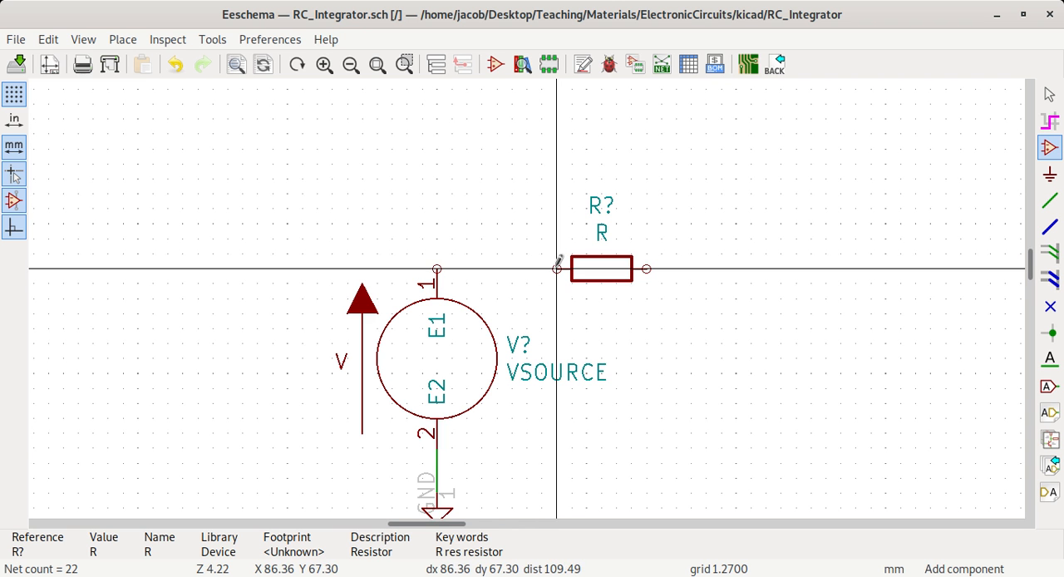
{"action": "key", "text": "w"}
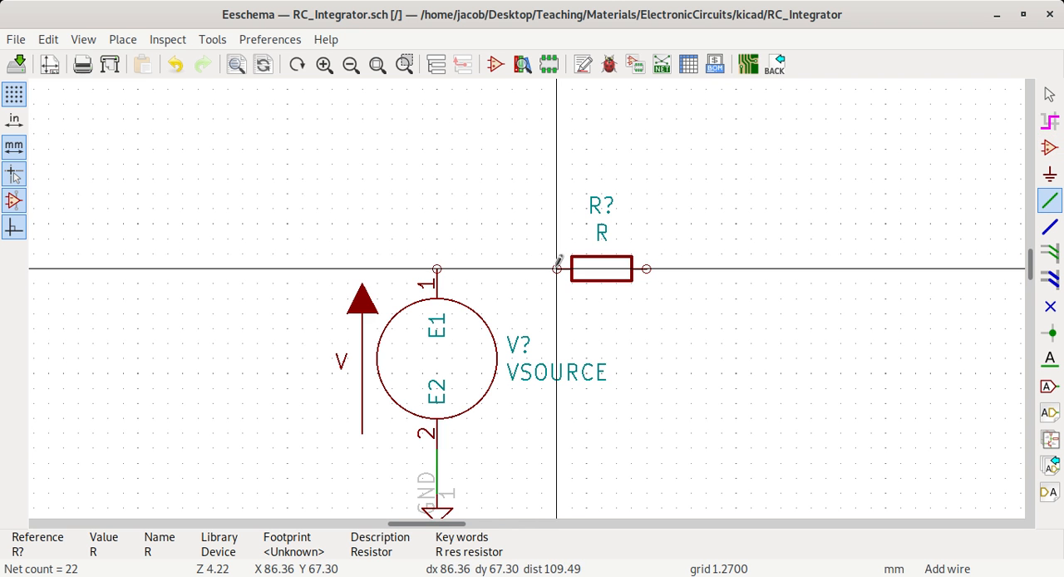
{"action": "left_click", "coordinate": [437, 268]}
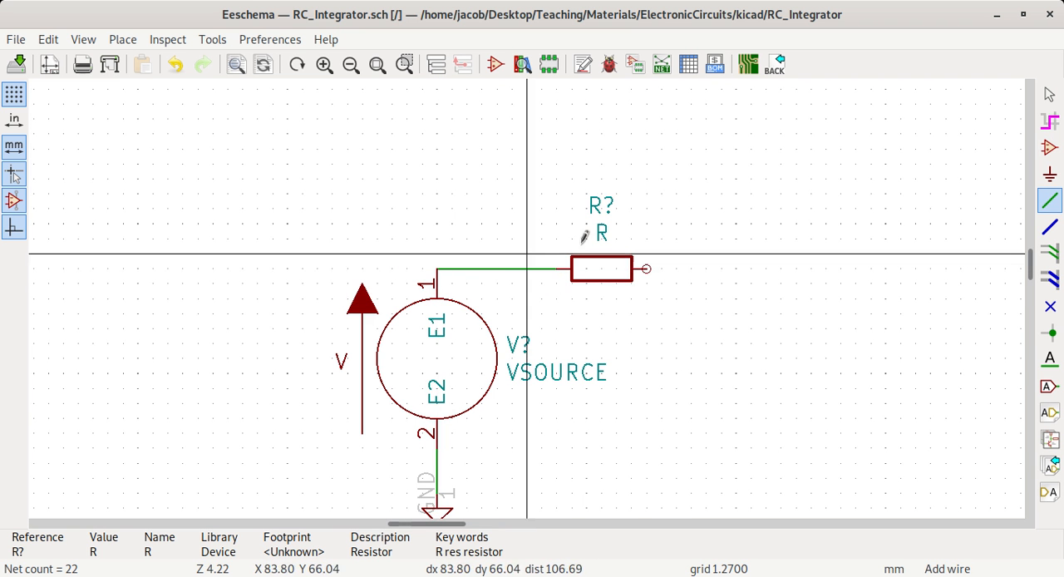
{"action": "scroll", "coordinate": [647, 269], "scroll_direction": "down", "scroll_amount": 1}
{"action": "scroll", "coordinate": [529, 291], "scroll_direction": "down", "scroll_amount": 1}
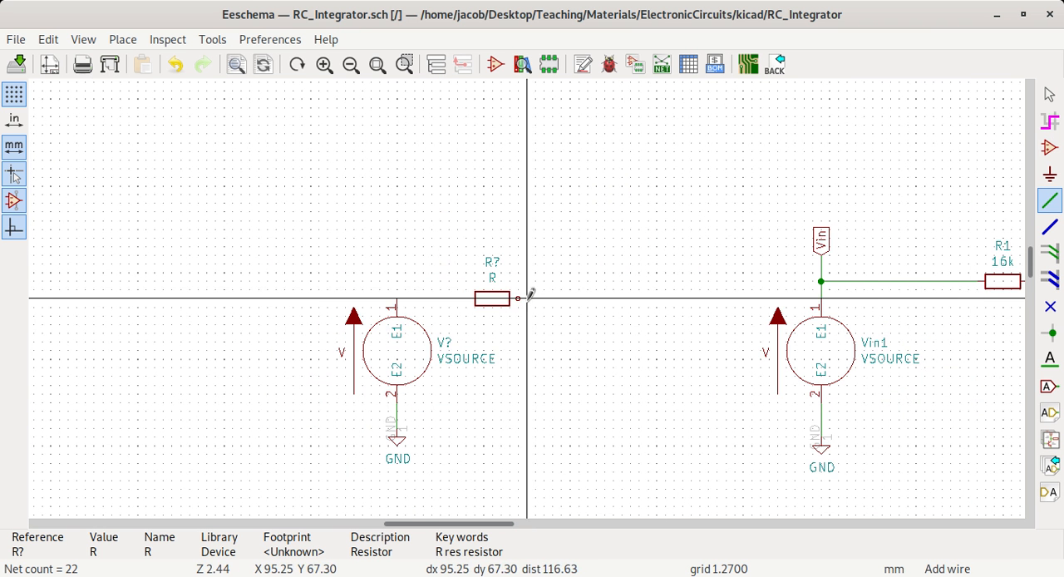
{"action": "key", "text": "Escape"}
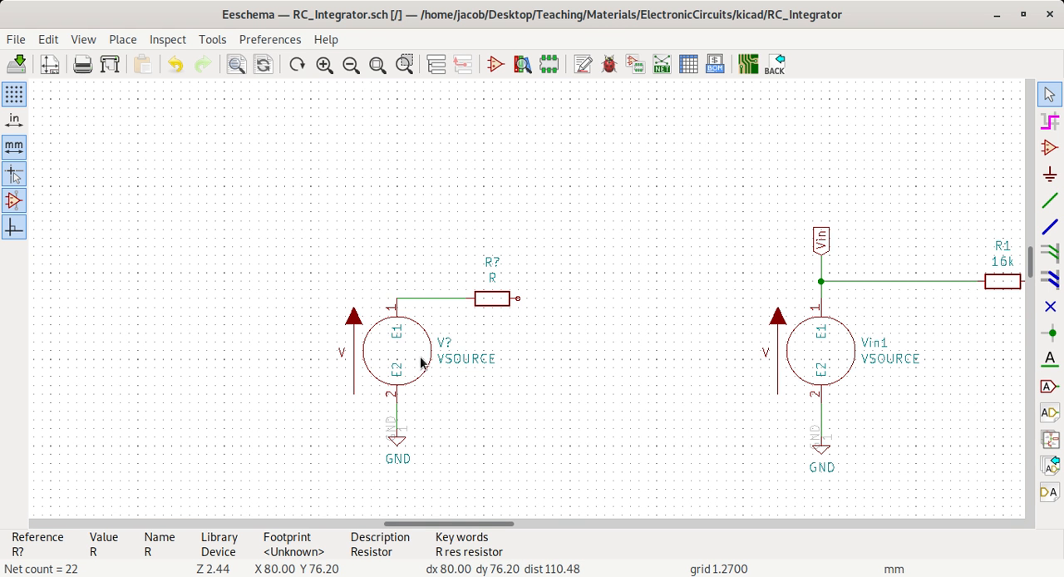
- Set the value of the new resistor beside the unnumbered voltage source to 1k
{"action": "double_click", "coordinate": [498, 305]}
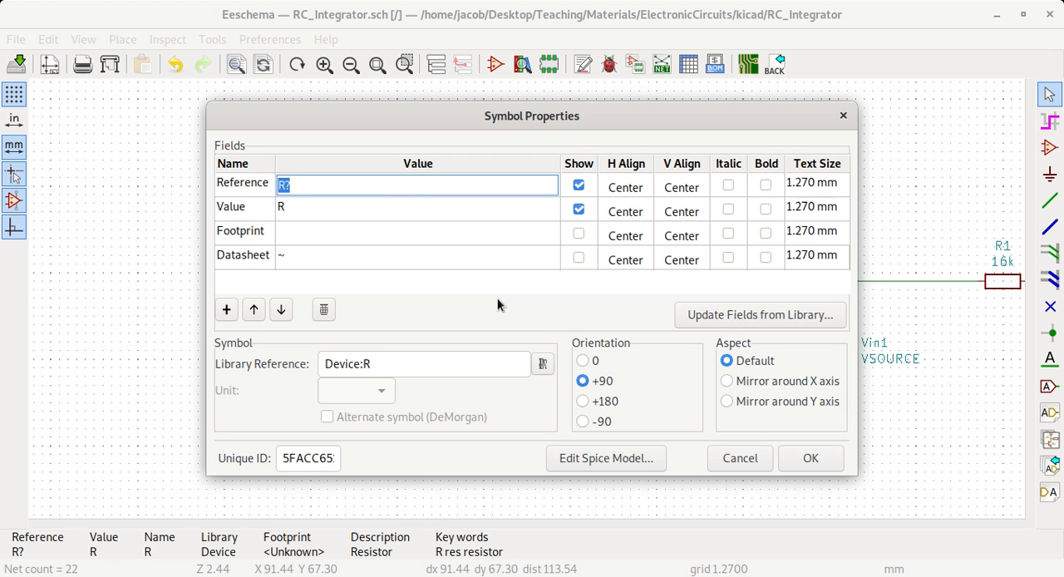
{"action": "left_click", "coordinate": [398, 207]}
{"action": "type", "text": "1k"}
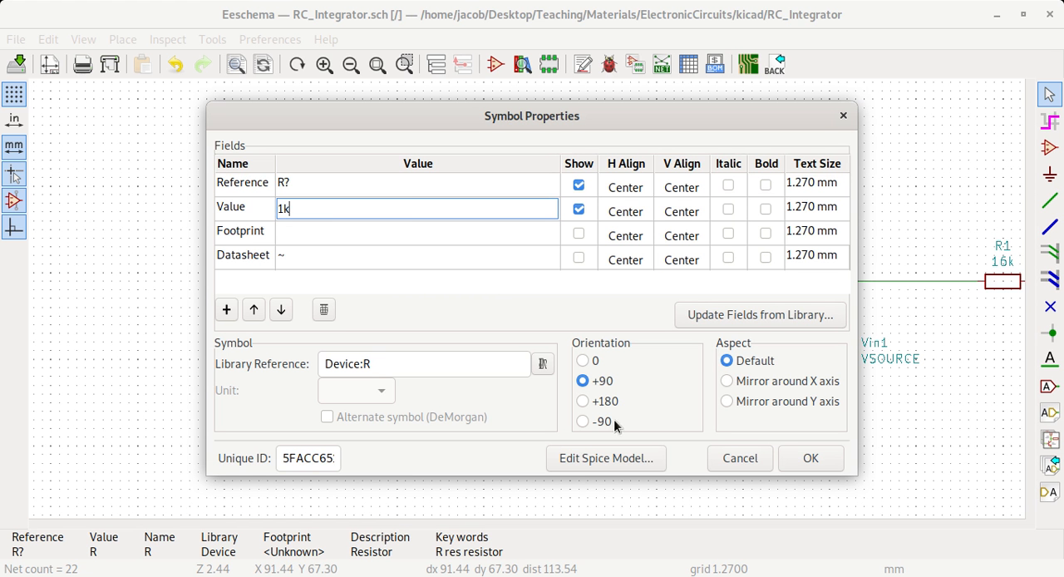
{"action": "left_click", "coordinate": [800, 459]}
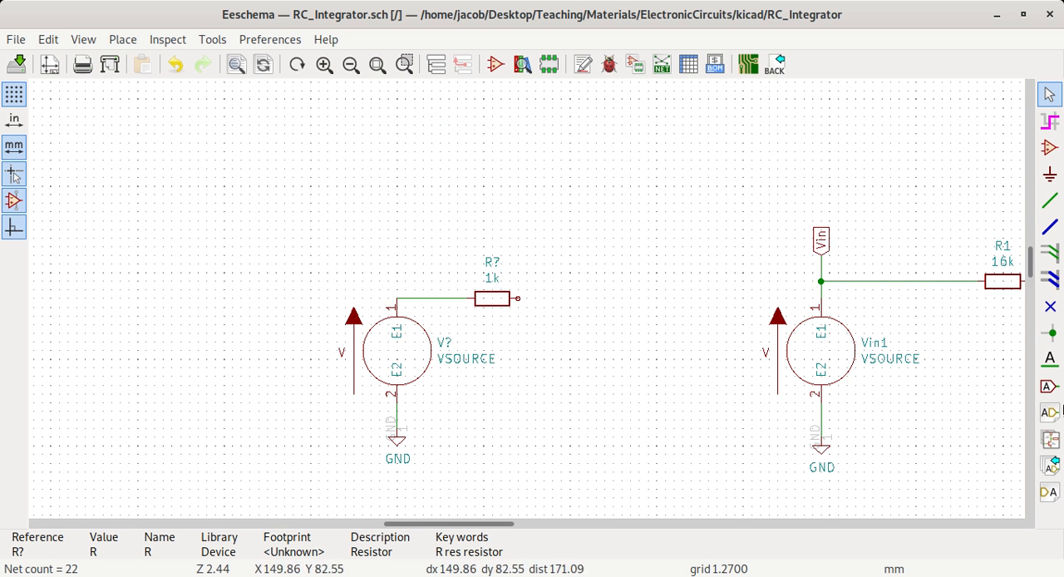
- Examine the value notation in the symbol properties of capacitor C1
{"action": "left_click", "coordinate": [1051, 386]}
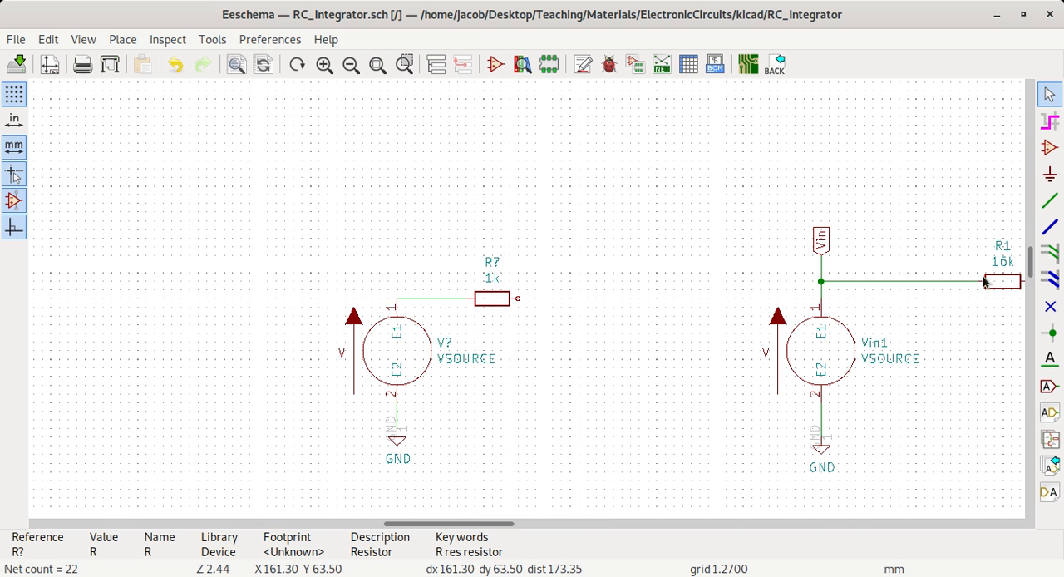
{"action": "left_click_drag", "start_coordinate": [476, 526], "coordinate": [522, 526]}
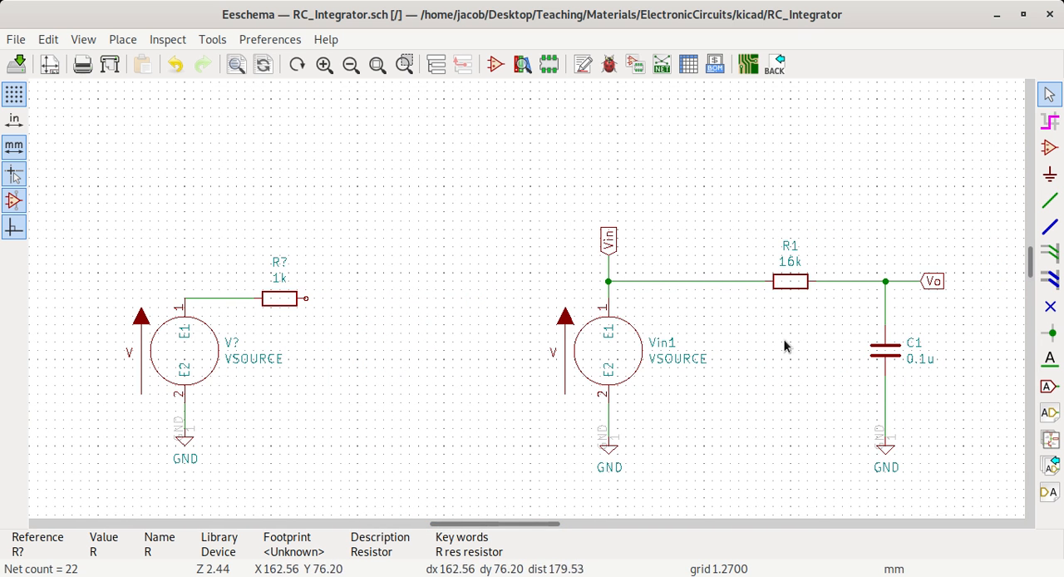
{"action": "left_click", "coordinate": [888, 359]}
{"action": "double_click", "coordinate": [888, 359]}
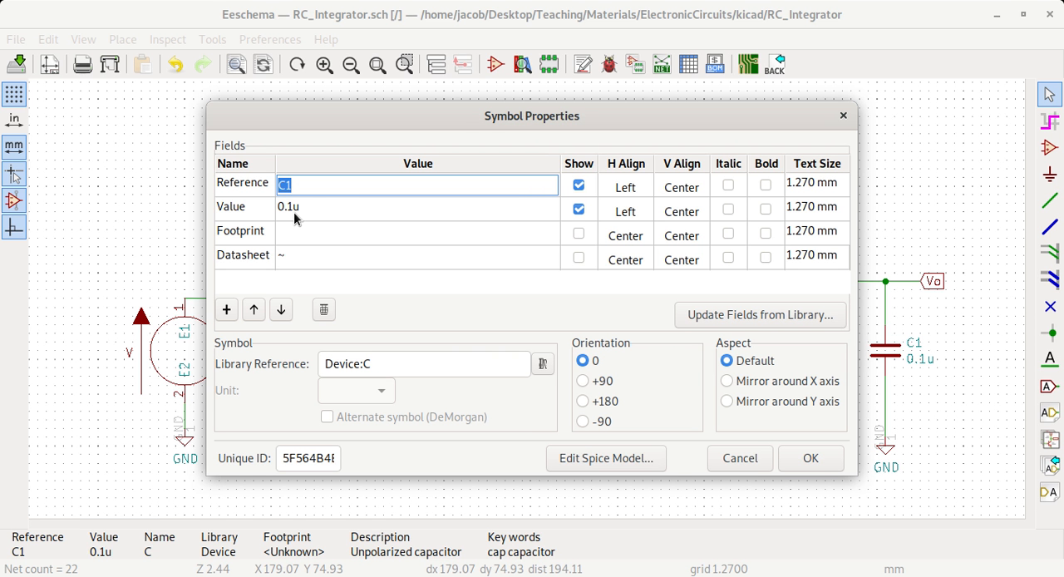
{"action": "left_click", "coordinate": [740, 457]}
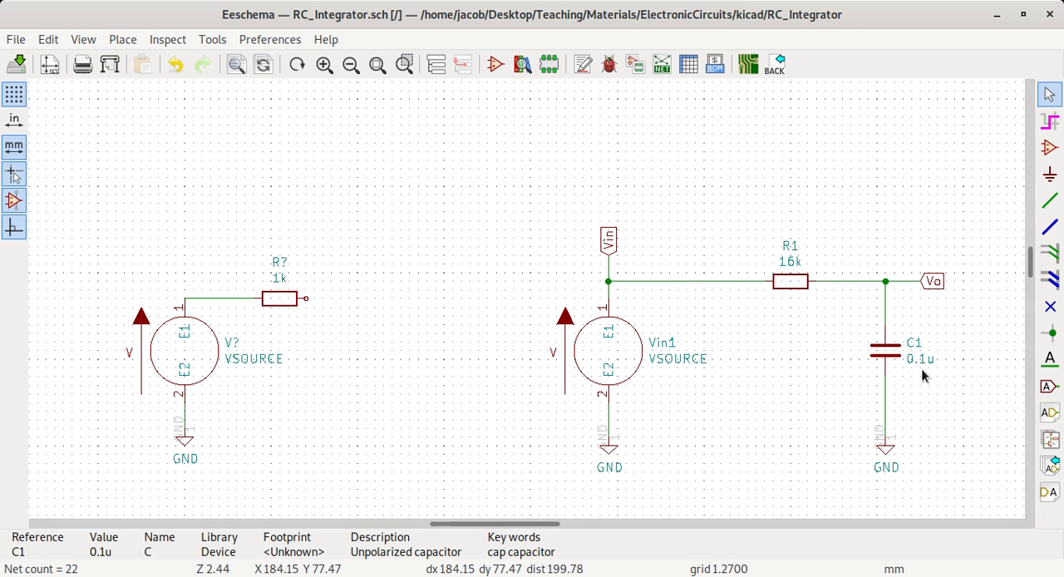
- Examine the DC, pulse and sinusoidal source settings in the Spice model of voltage source Vin1
{"action": "double_click", "coordinate": [619, 356]}
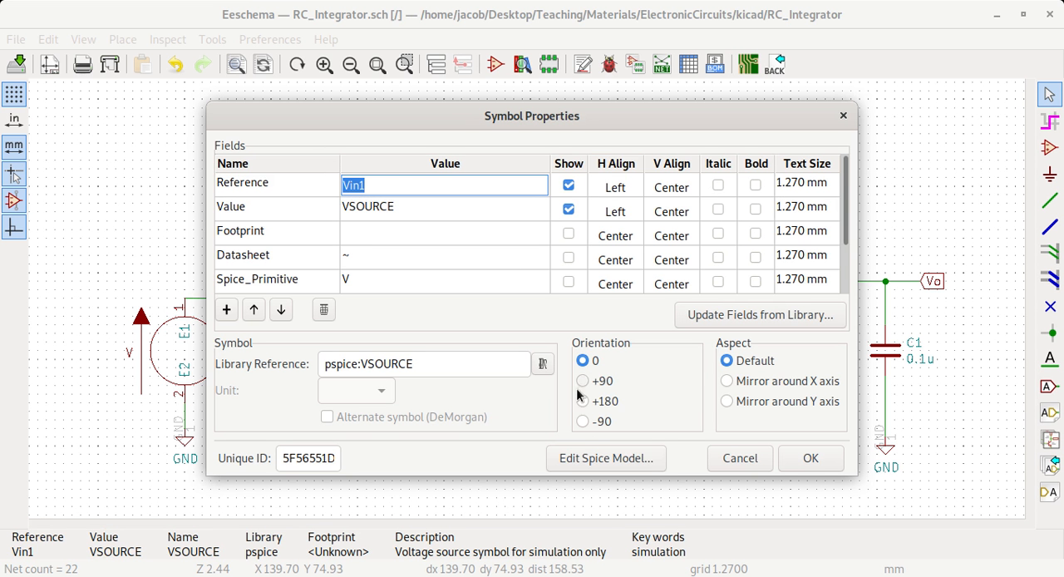
{"action": "left_click", "coordinate": [612, 458]}
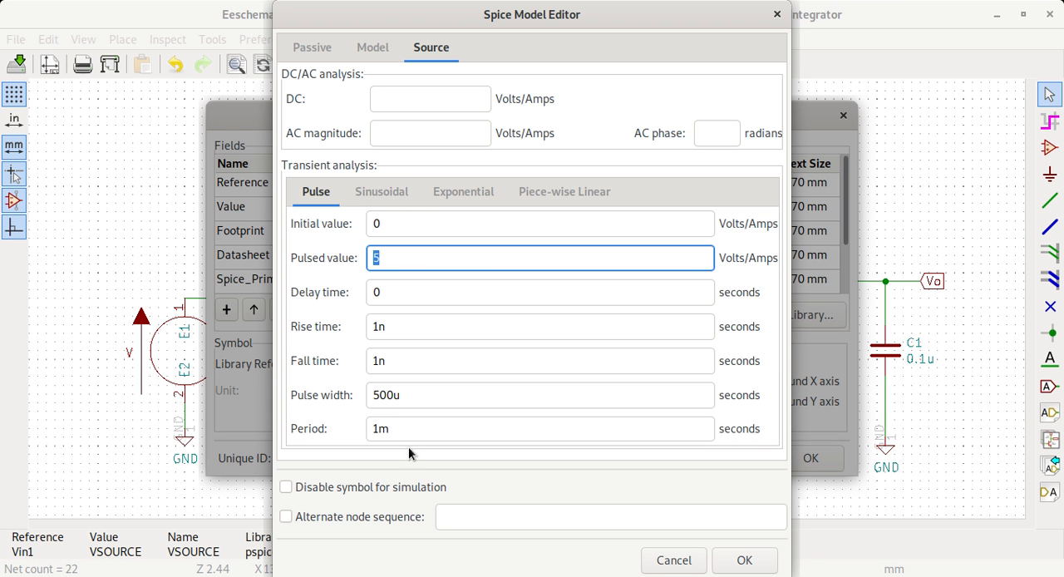
{"action": "left_click", "coordinate": [379, 195]}
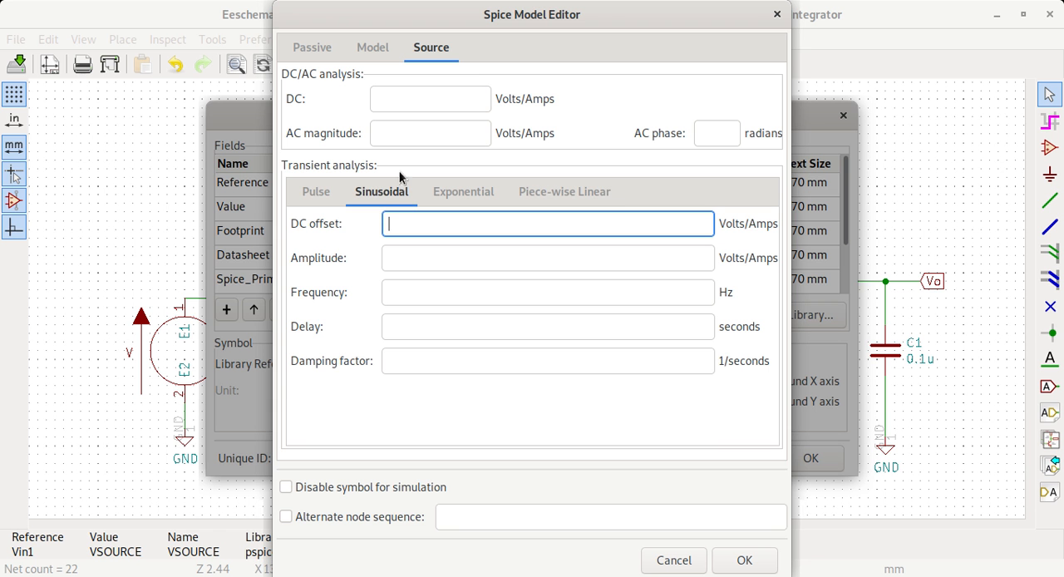
{"action": "left_click", "coordinate": [313, 192]}
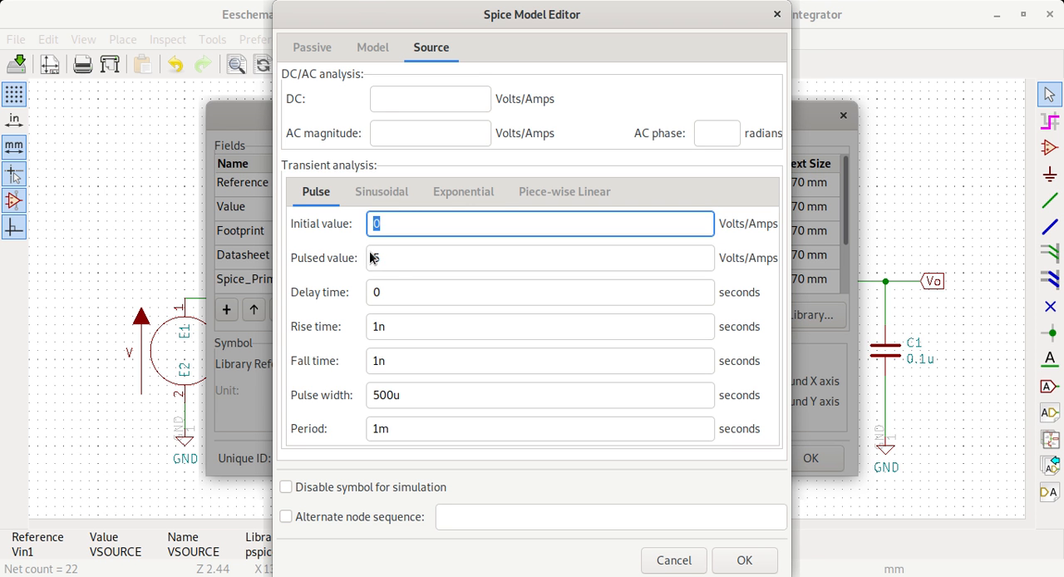
{"action": "left_click", "coordinate": [382, 98]}
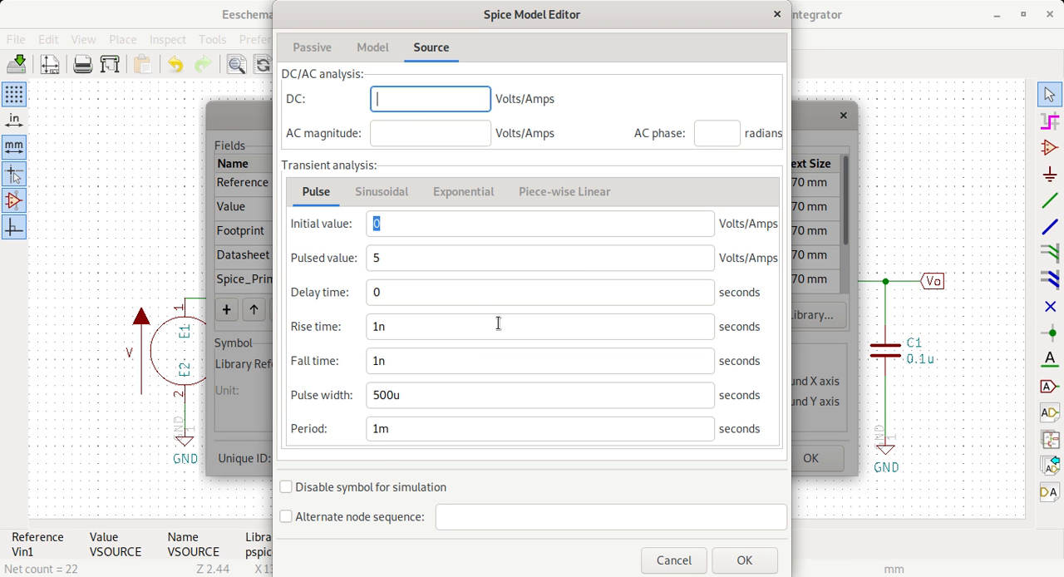
{"action": "left_click", "coordinate": [384, 193]}
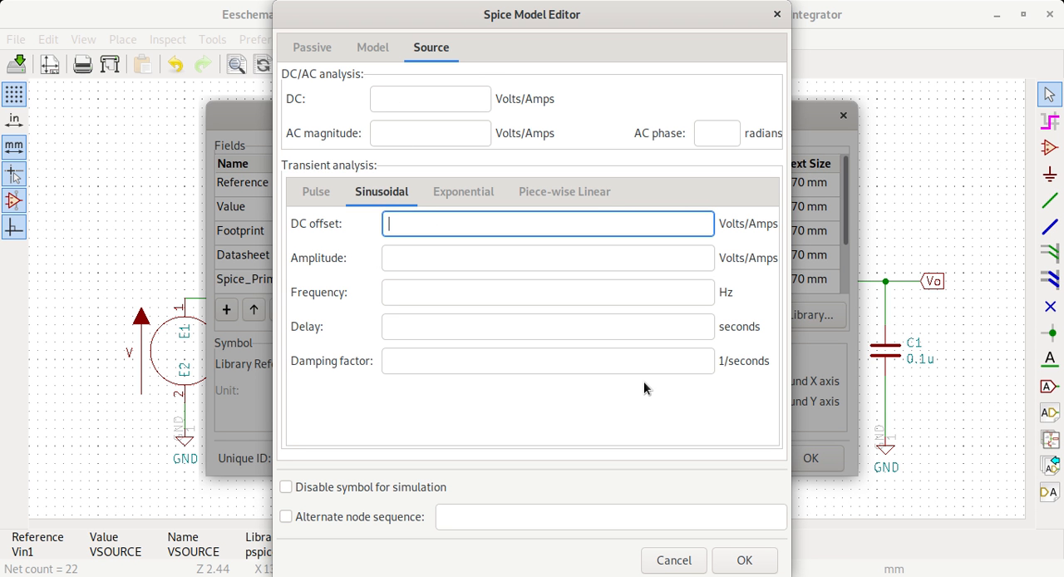
{"action": "left_click", "coordinate": [673, 561]}
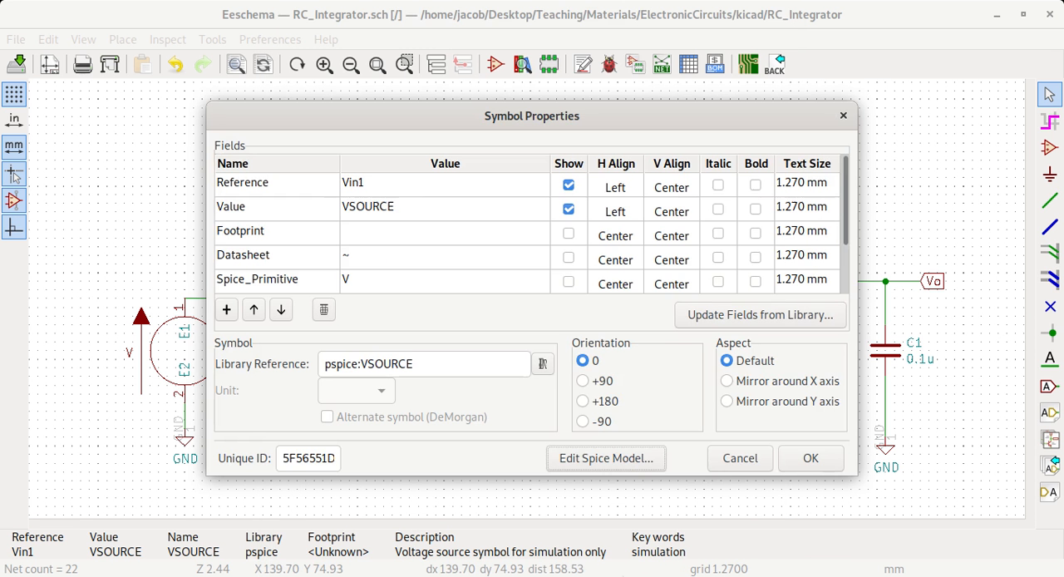
{"action": "left_click", "coordinate": [739, 458]}
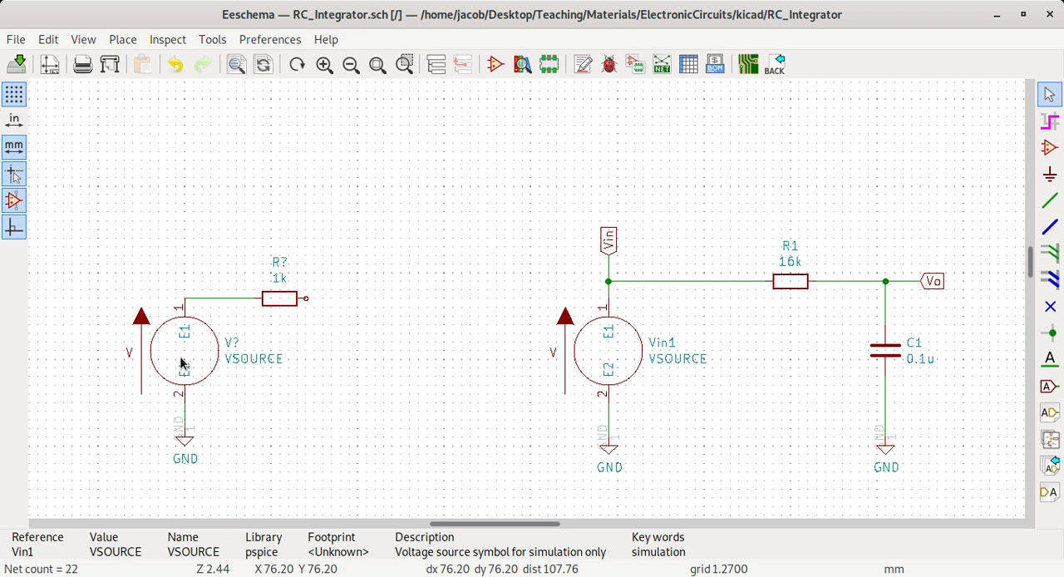
- Delete the whole second circuit: the unnumbered voltage source, the 1k resistor, the GND symbol and their wires
{"action": "key", "text": "Delete"}
{"action": "key", "text": "Delete"}
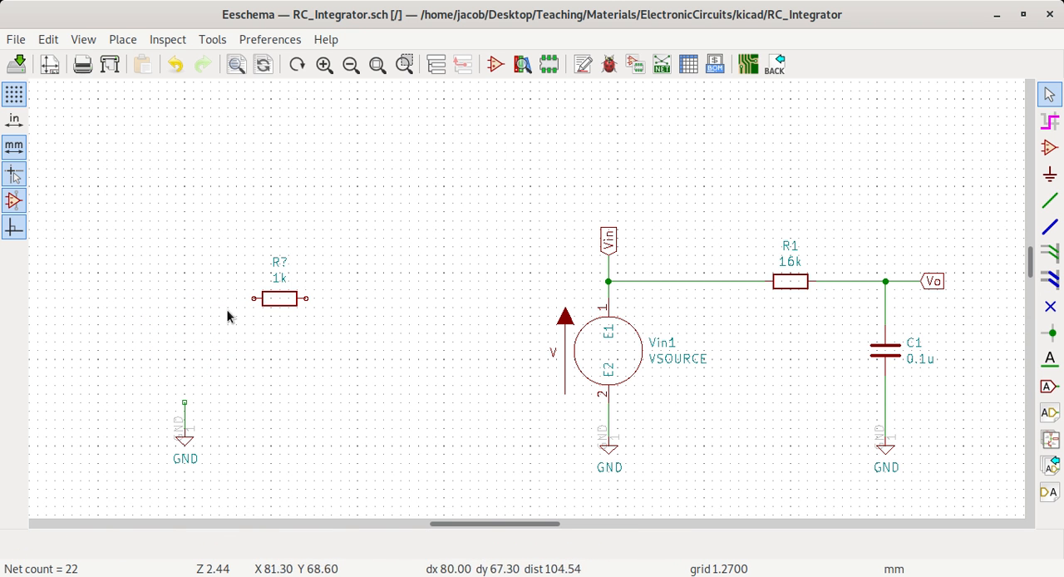
{"action": "key", "text": "Delete"}
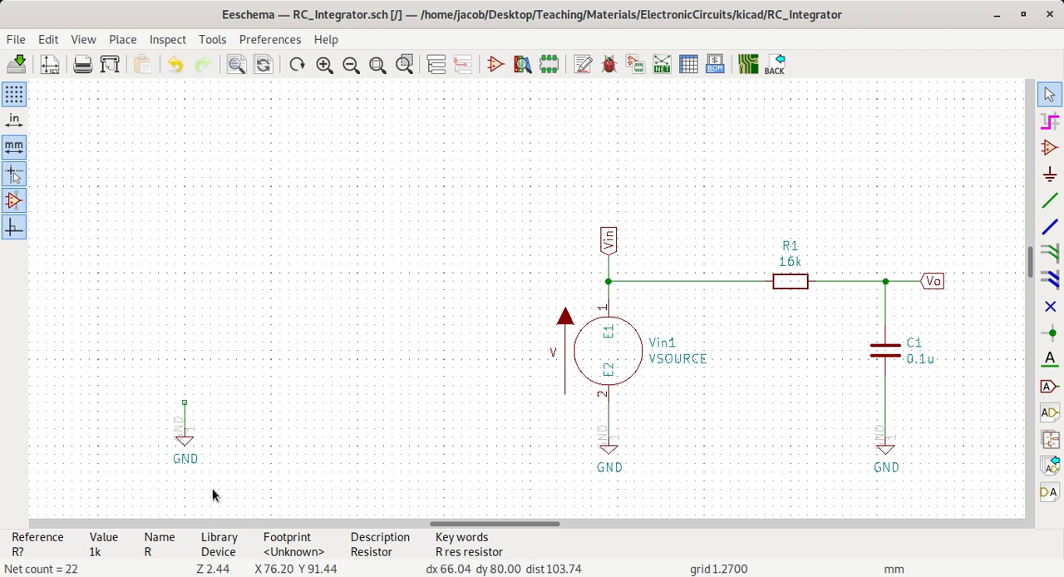
{"action": "left_click_drag", "start_coordinate": [231, 504], "coordinate": [231, 501]}
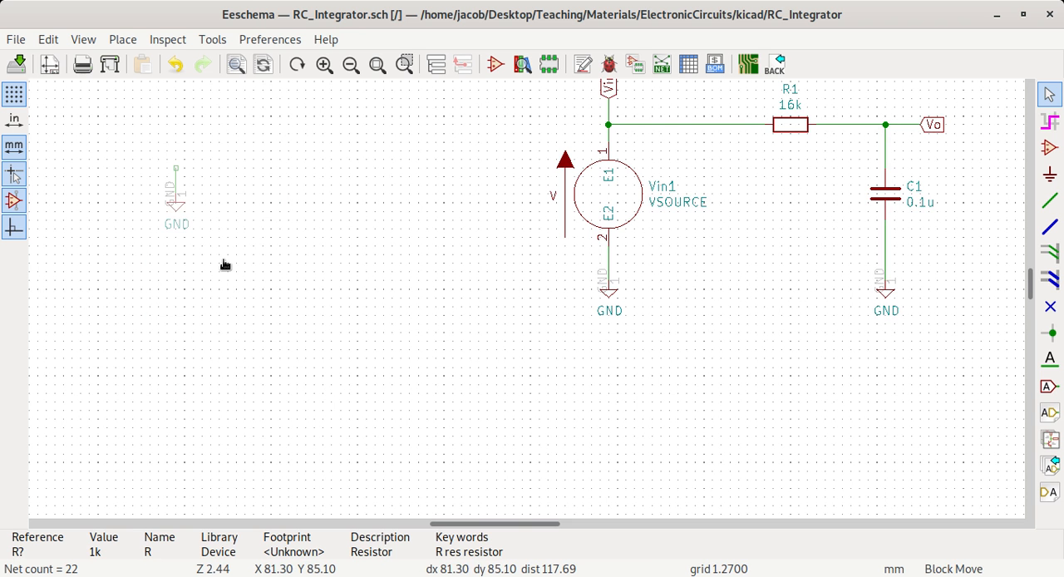
{"action": "key", "text": "Escape"}
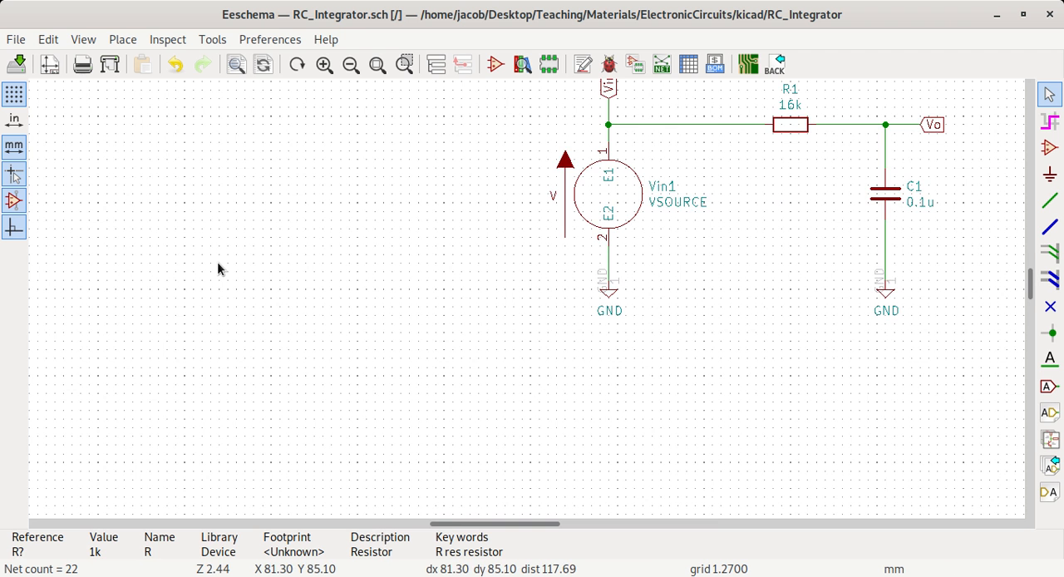
- Save all sheets of the schematic containing the remaining RC integrator circuit
{"action": "scroll", "coordinate": [684, 359], "scroll_direction": "down", "scroll_amount": 1}
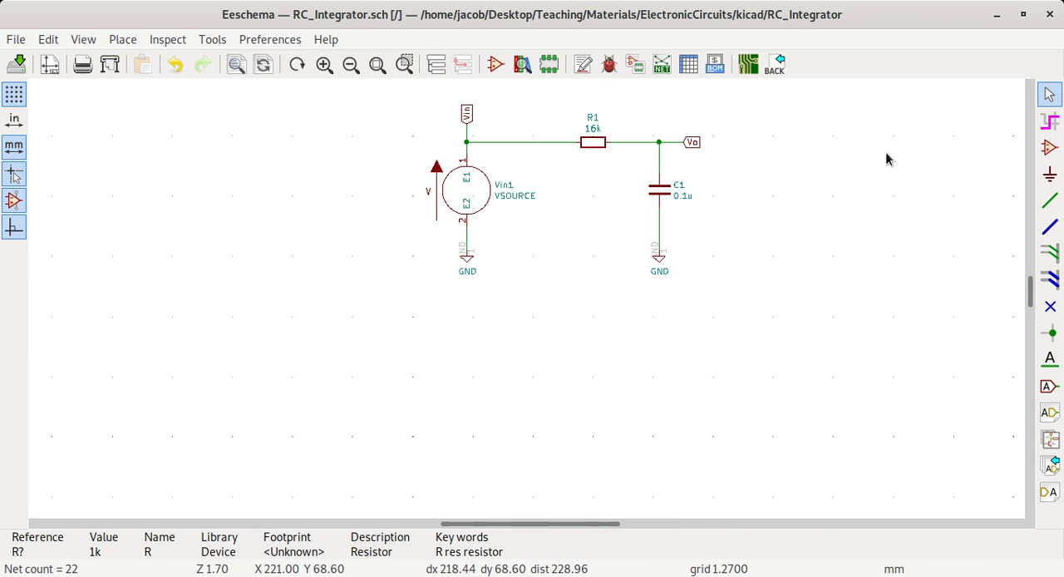
{"action": "scroll", "coordinate": [886, 159], "scroll_direction": "up", "scroll_amount": 1}
{"action": "scroll", "coordinate": [528, 309], "scroll_direction": "down", "scroll_amount": 2}
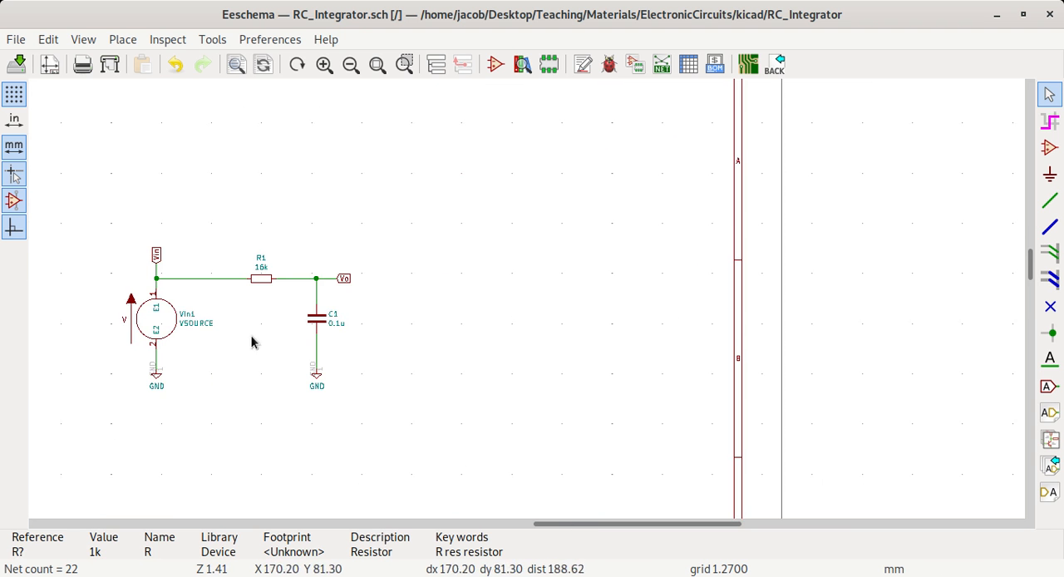
{"action": "scroll", "coordinate": [202, 339], "scroll_direction": "up", "scroll_amount": 1}
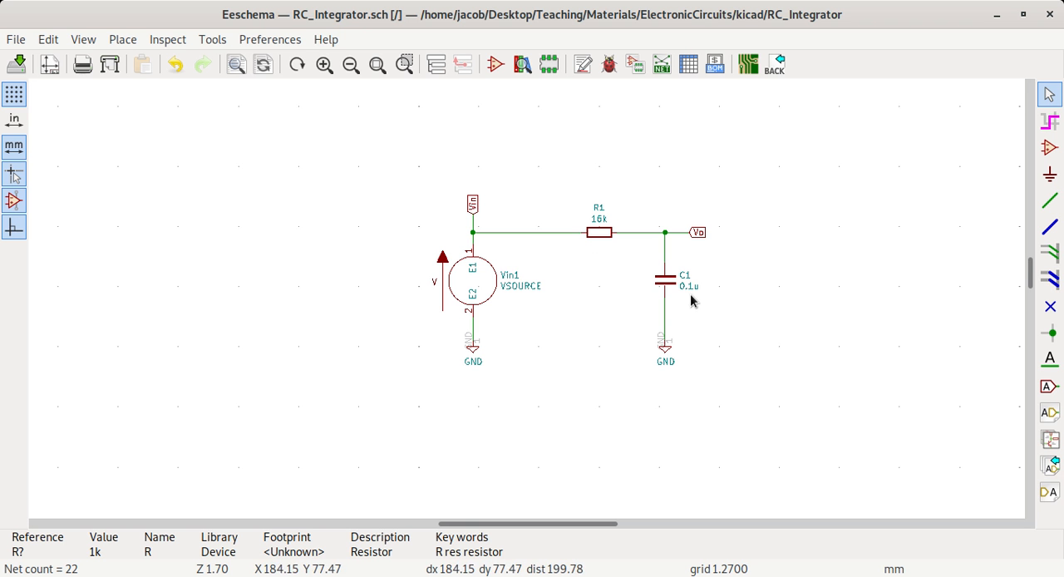
{"action": "left_click", "coordinate": [22, 68]}
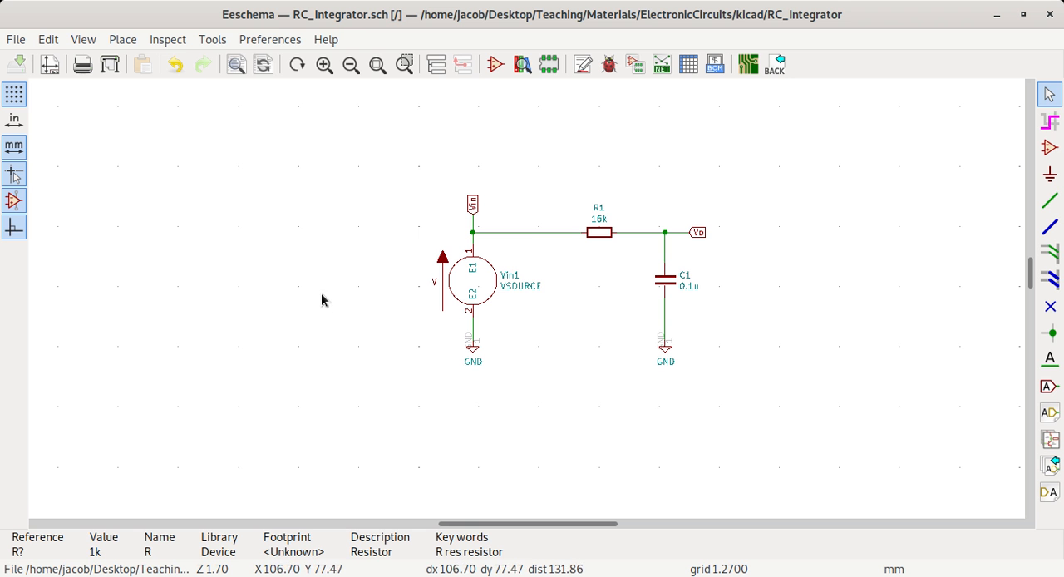
{"action": "left_click", "coordinate": [213, 47]}
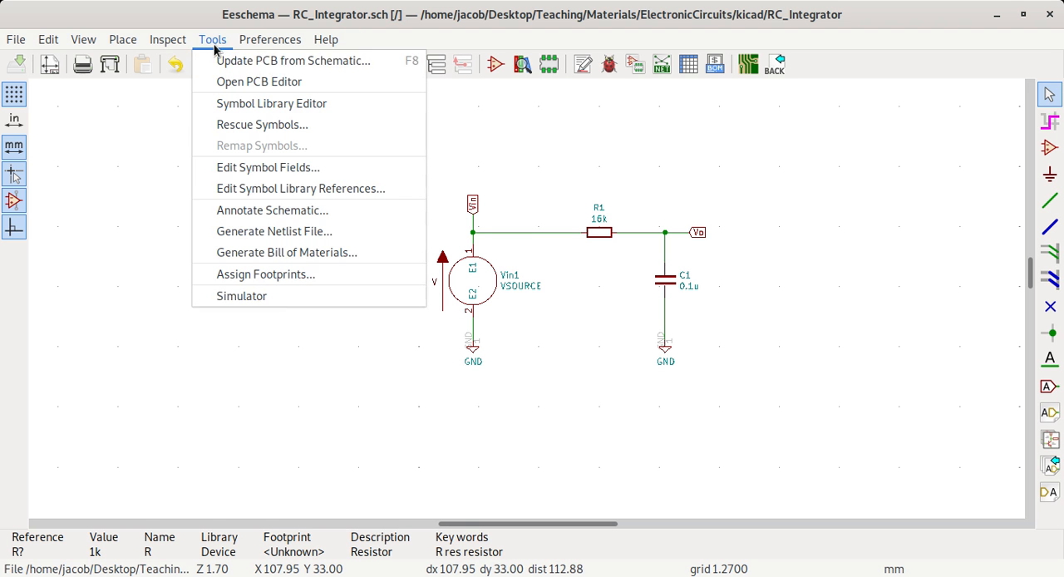
{"action": "left_click", "coordinate": [287, 298]}
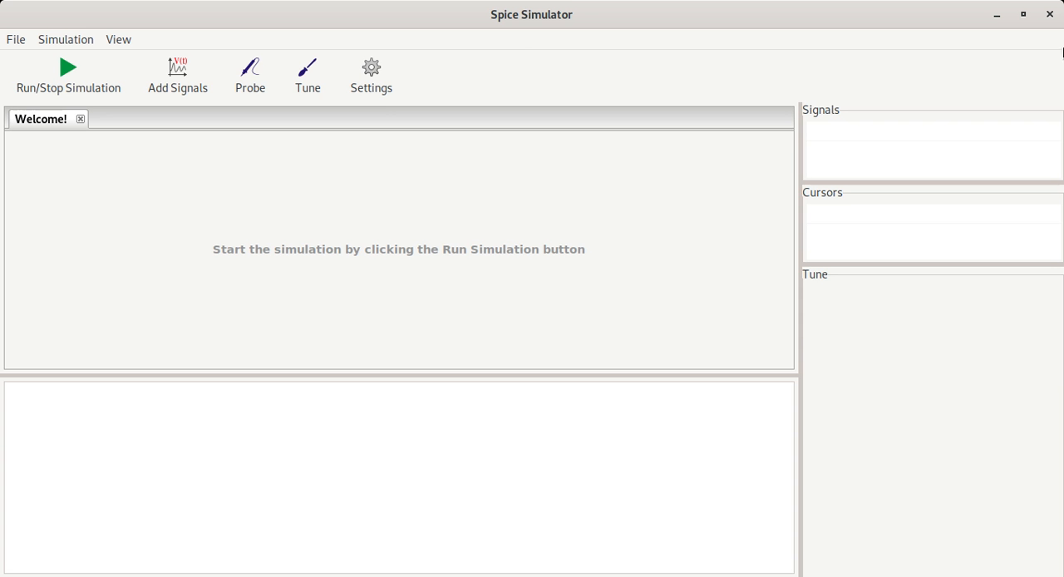
{"action": "left_click", "coordinate": [1052, 16]}
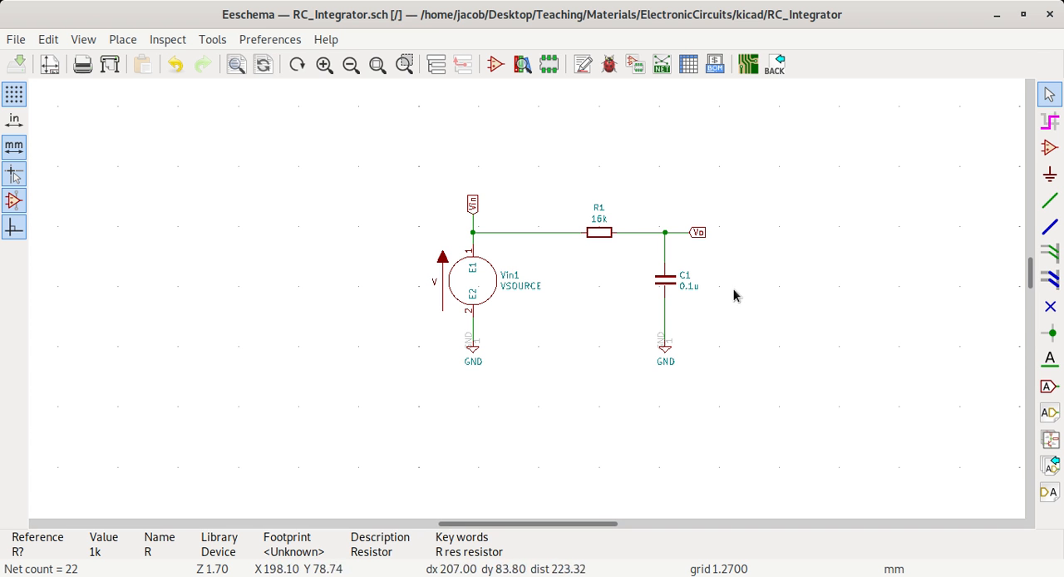
- Check the reference of resistor R1 and annotate the entire schematic by X position, keeping existing annotations
{"action": "double_click", "coordinate": [597, 234]}
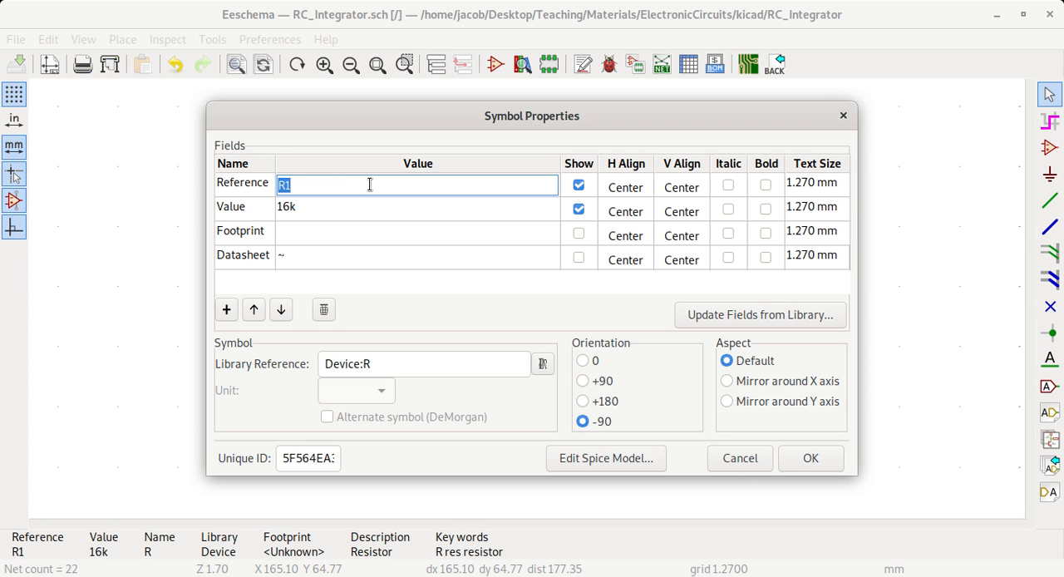
{"action": "left_click", "coordinate": [727, 457]}
{"action": "left_click", "coordinate": [585, 65]}
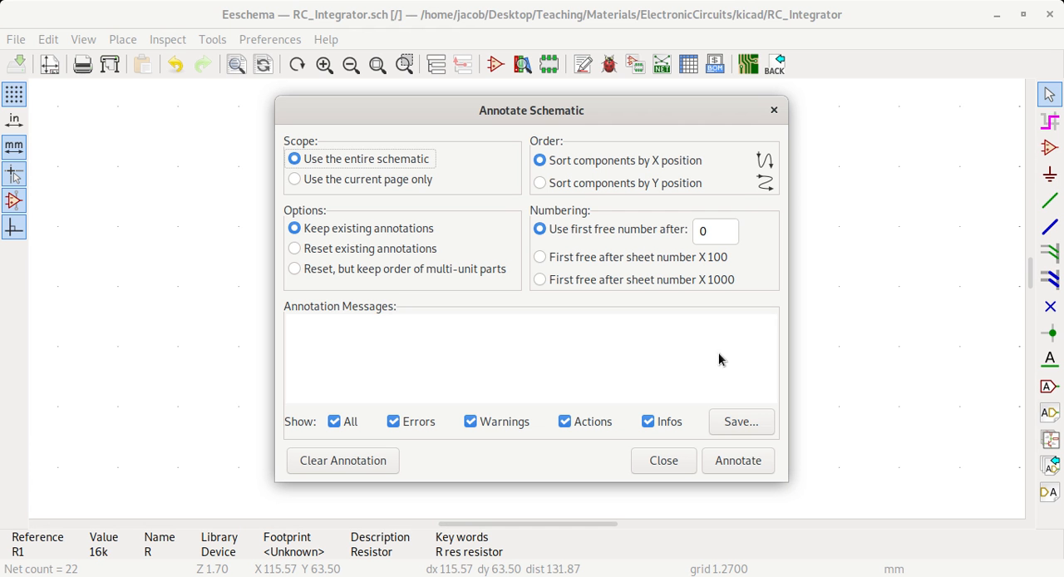
{"action": "left_click", "coordinate": [749, 462]}
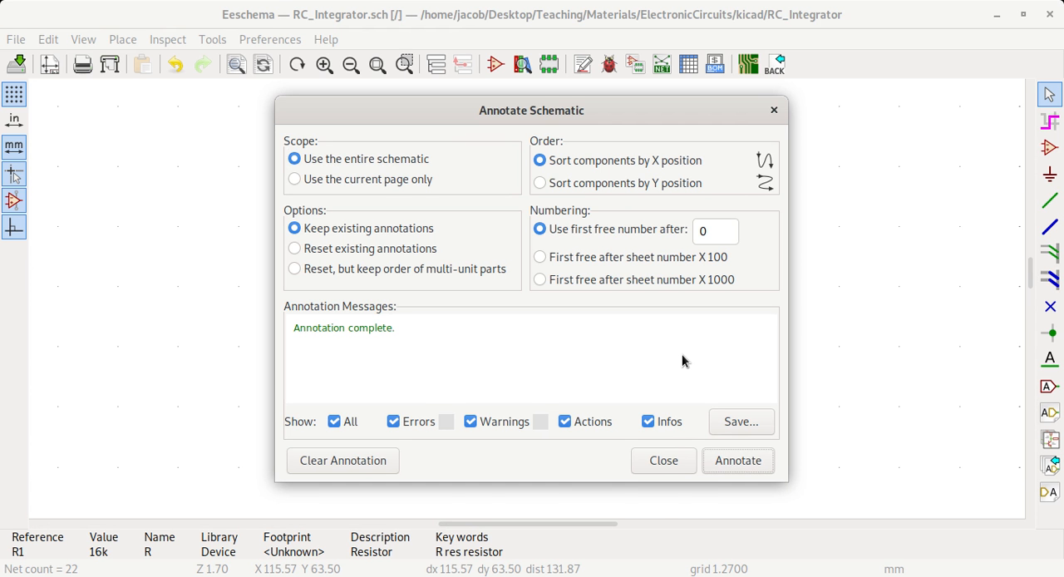
{"action": "left_click", "coordinate": [661, 468]}
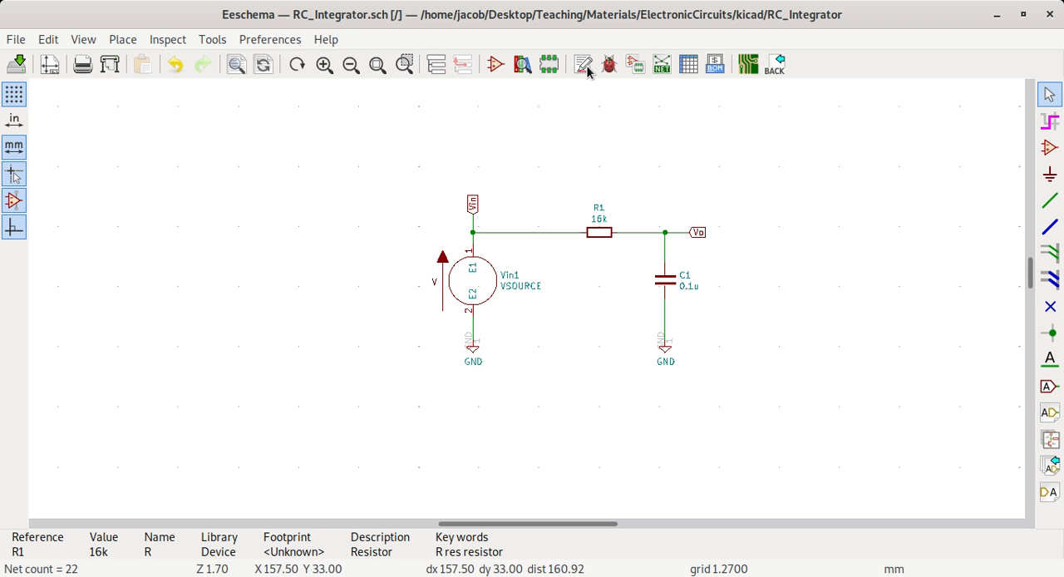
- Open the Spice simulator and bring up its transient analysis settings
{"action": "left_click", "coordinate": [213, 40]}
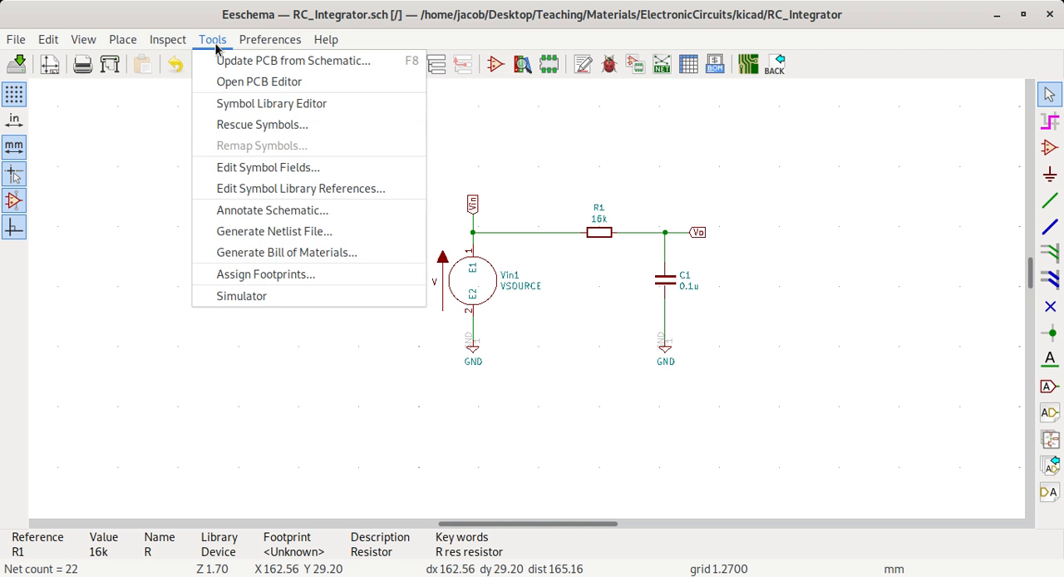
{"action": "left_click", "coordinate": [266, 304]}
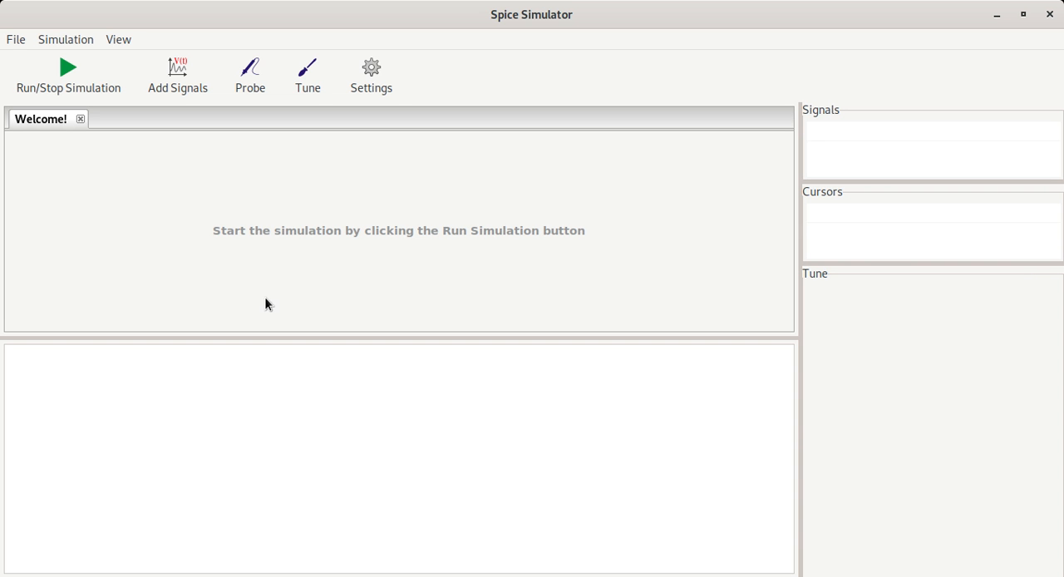
{"action": "left_click", "coordinate": [379, 83]}
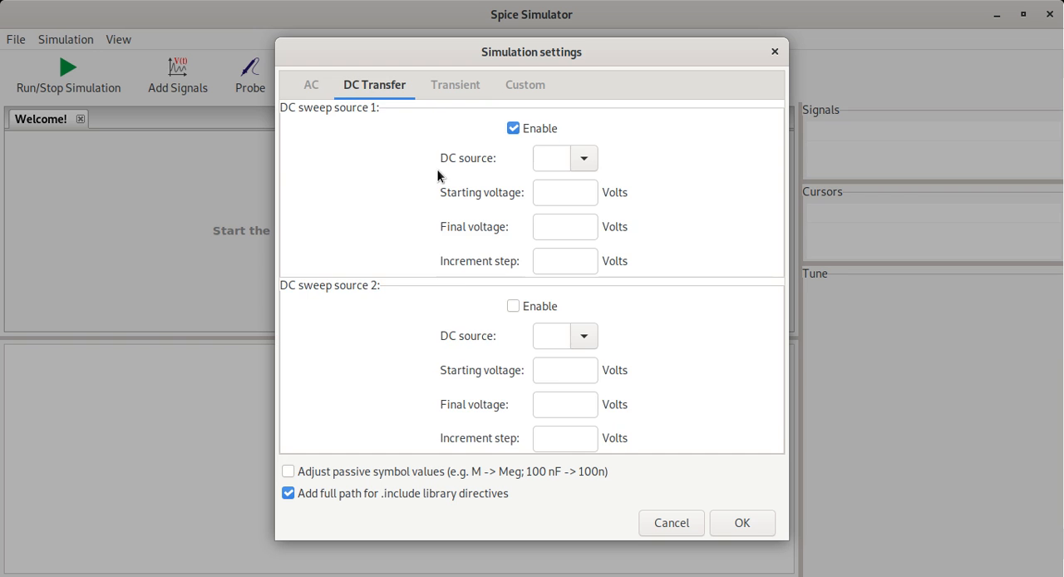
{"action": "left_click", "coordinate": [314, 90]}
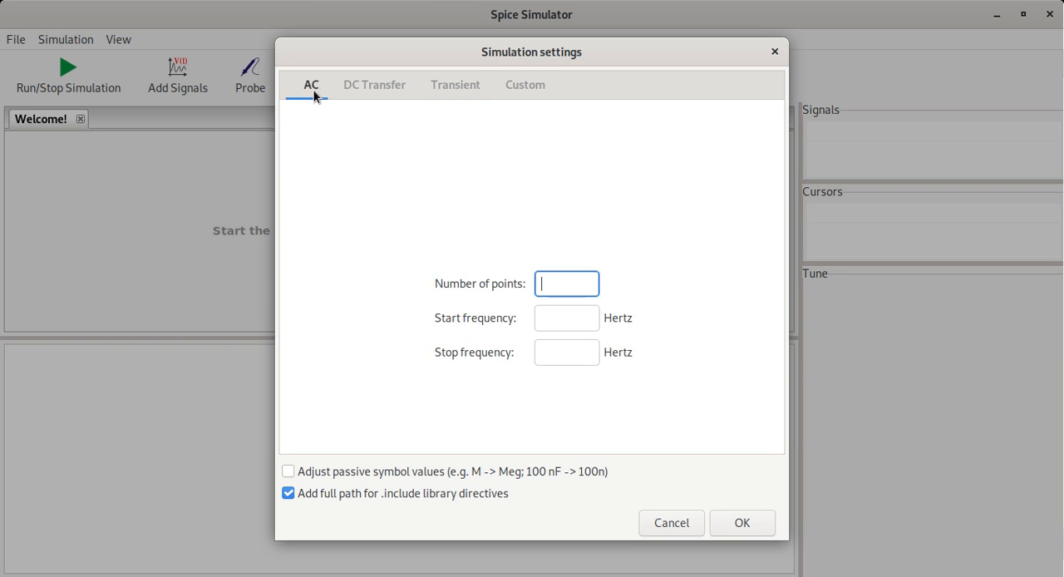
{"action": "left_click", "coordinate": [465, 87]}
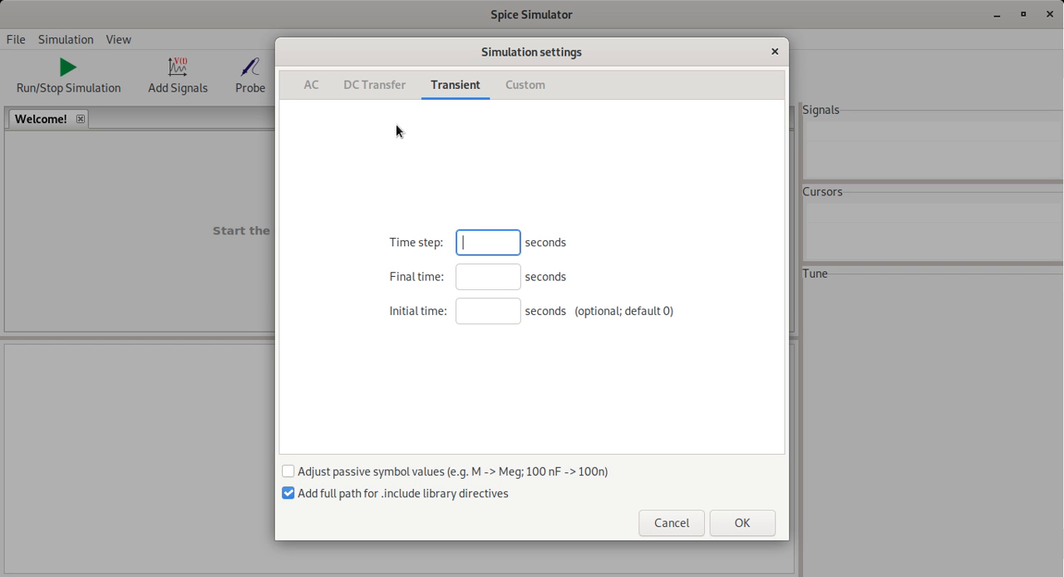
- Close the simulation settings and review the transient pulse parameters in the Spice model of source Vin1 in the schematic
{"action": "left_click", "coordinate": [670, 523]}
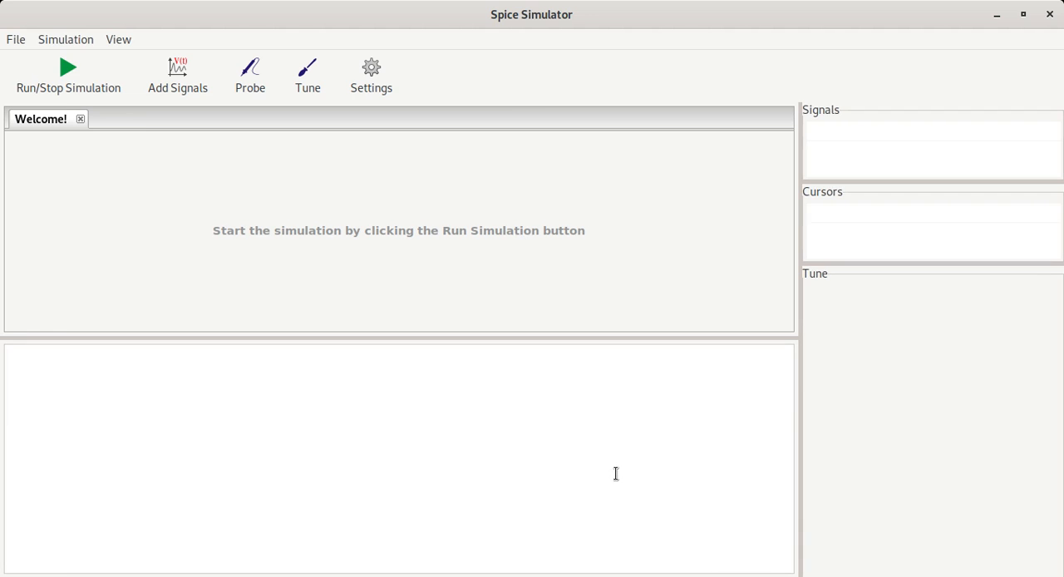
{"action": "key", "text": "super"}
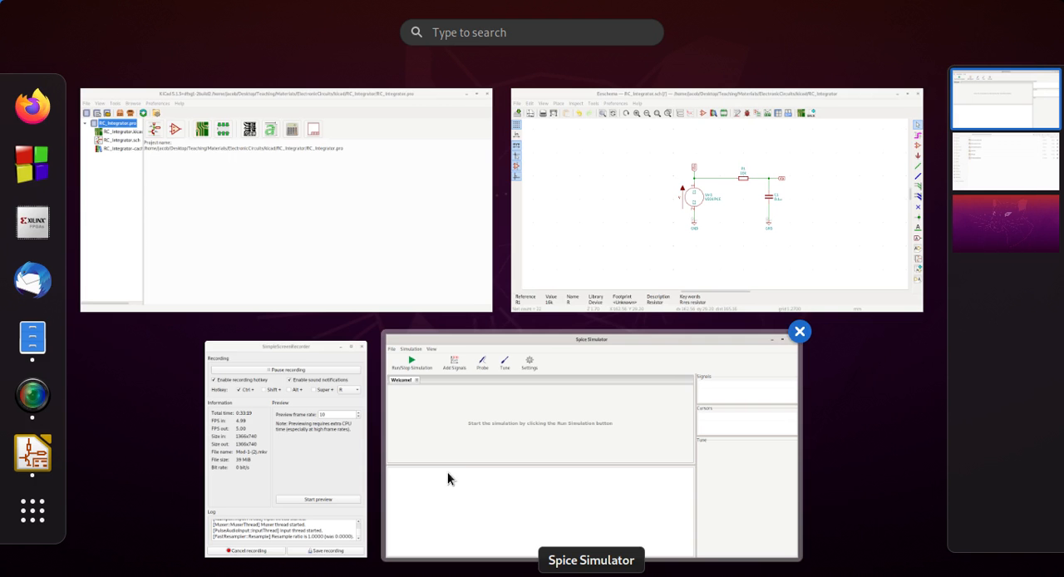
{"action": "left_click", "coordinate": [704, 242]}
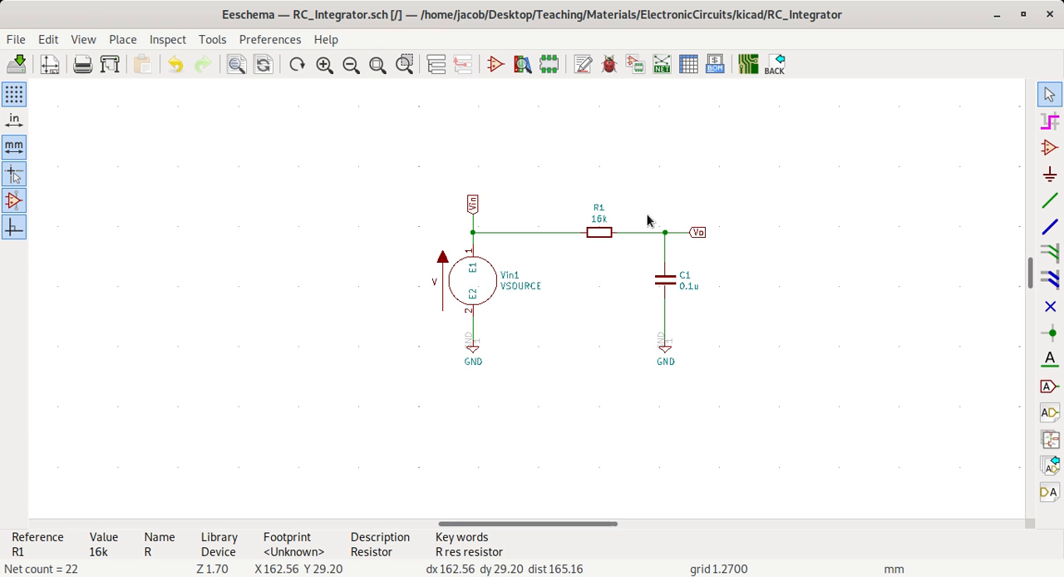
{"action": "left_click", "coordinate": [490, 283]}
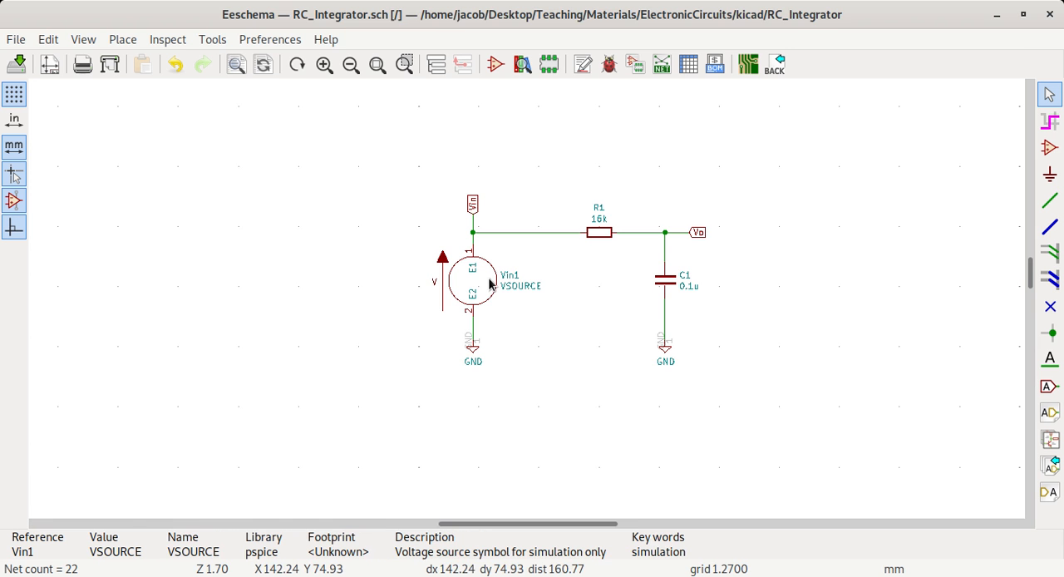
{"action": "double_click", "coordinate": [489, 283]}
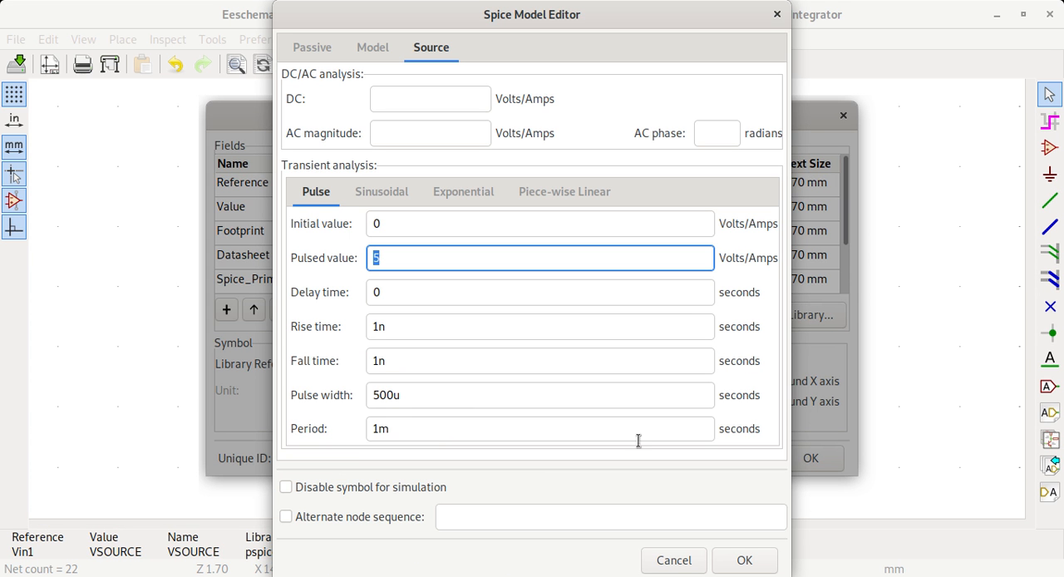
{"action": "left_click", "coordinate": [690, 563]}
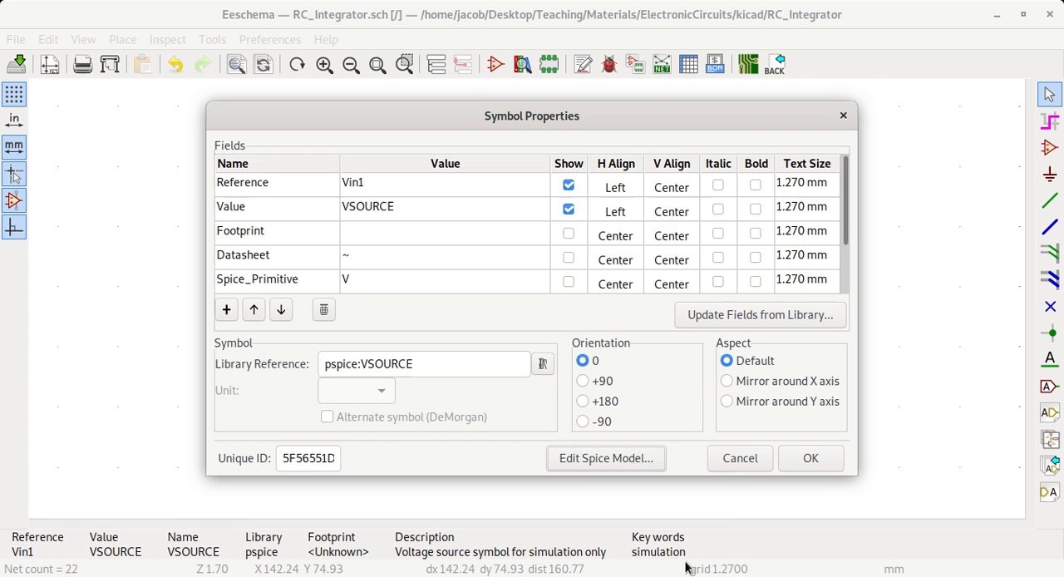
{"action": "left_click", "coordinate": [741, 460]}
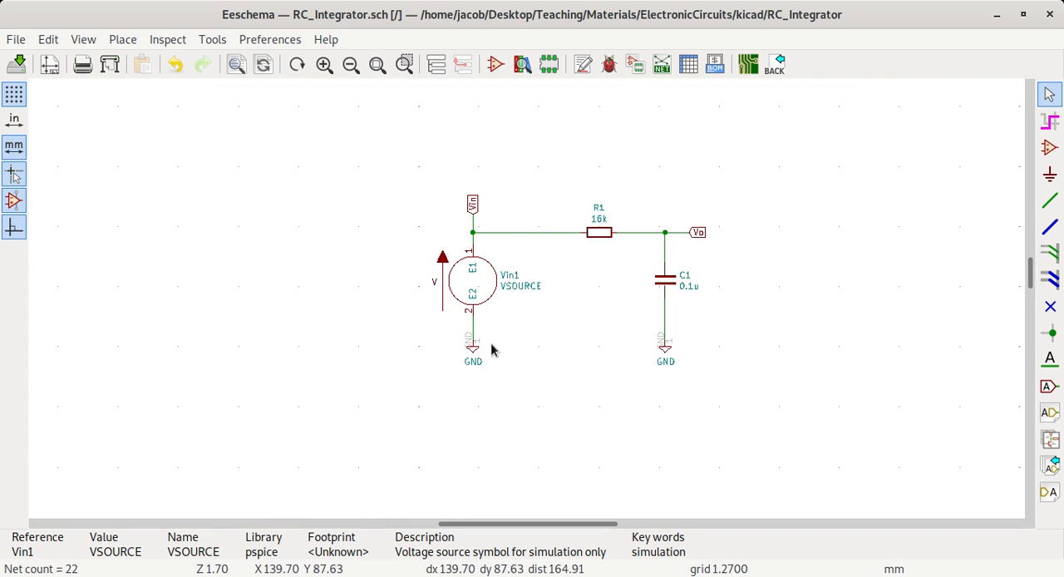
- Return to the Spice simulator and set the transient analysis to time step 1m, final time 1 and initial time 0 seconds
{"action": "key", "text": "super"}
{"action": "left_click", "coordinate": [528, 344]}
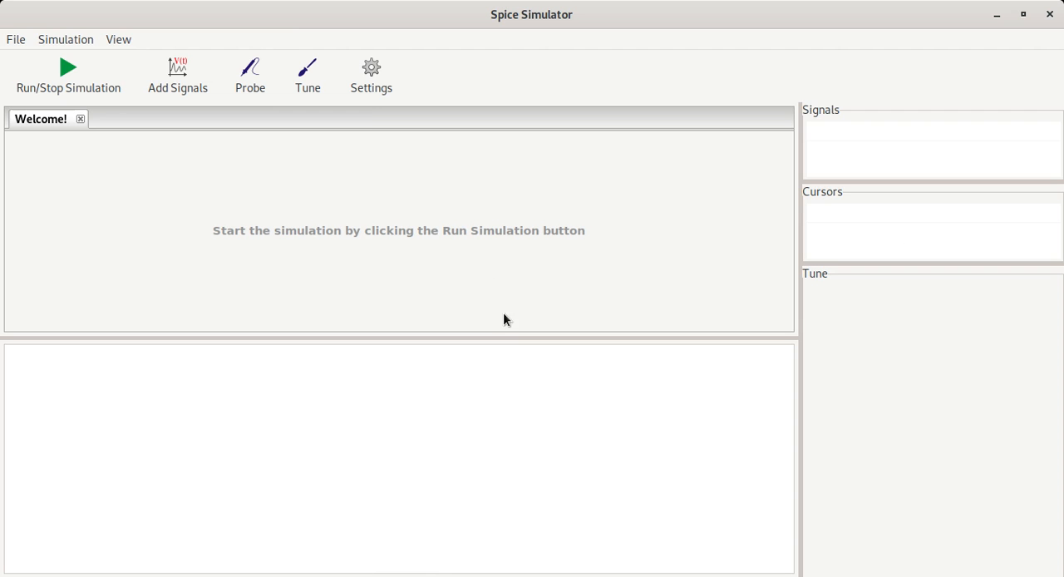
{"action": "left_click", "coordinate": [374, 72]}
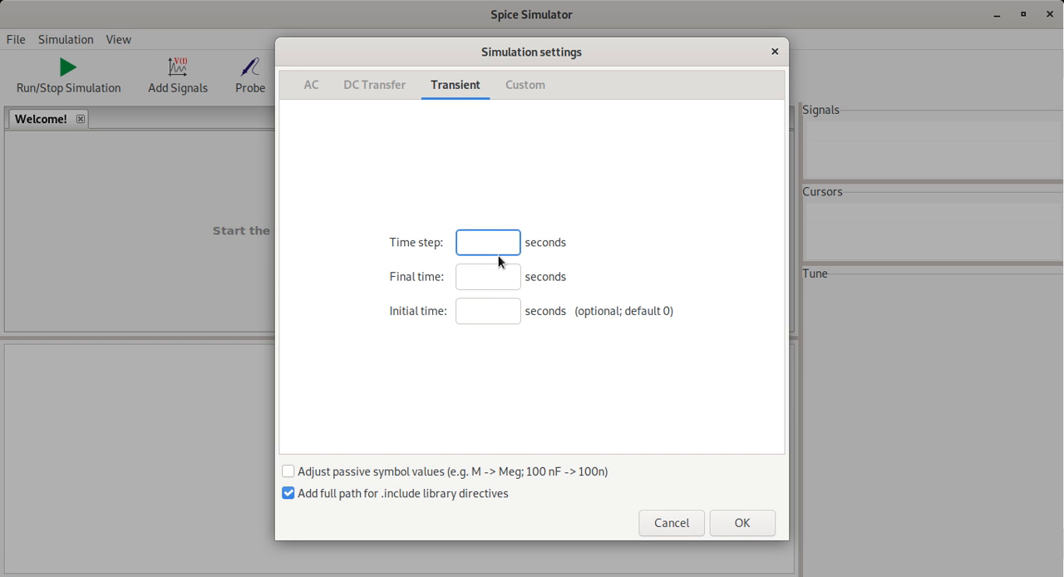
{"action": "type", "text": "1m"}
{"action": "left_click", "coordinate": [482, 279]}
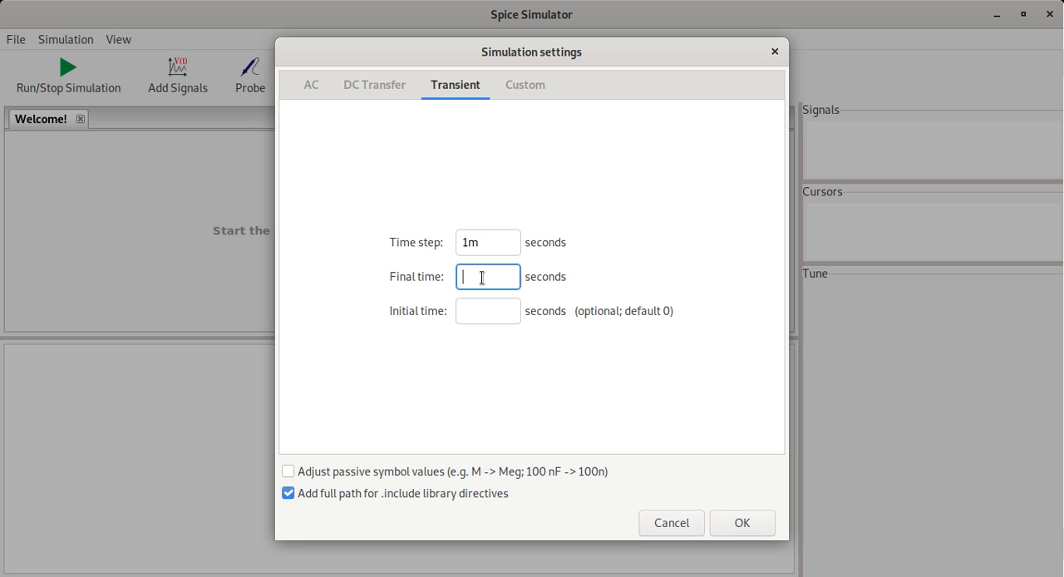
{"action": "type", "text": "1"}
{"action": "left_click", "coordinate": [478, 314]}
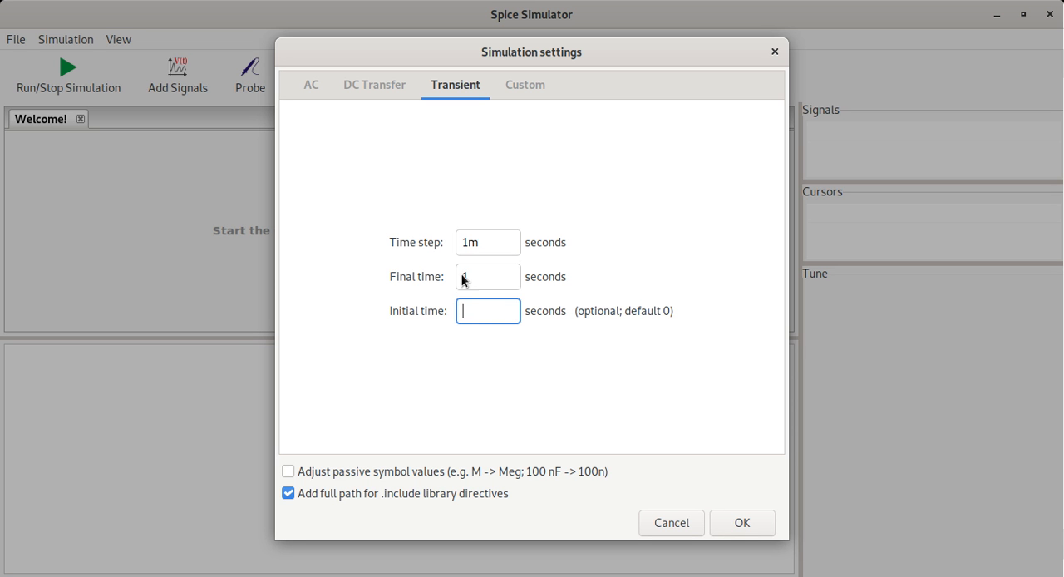
{"action": "left_click", "coordinate": [501, 280]}
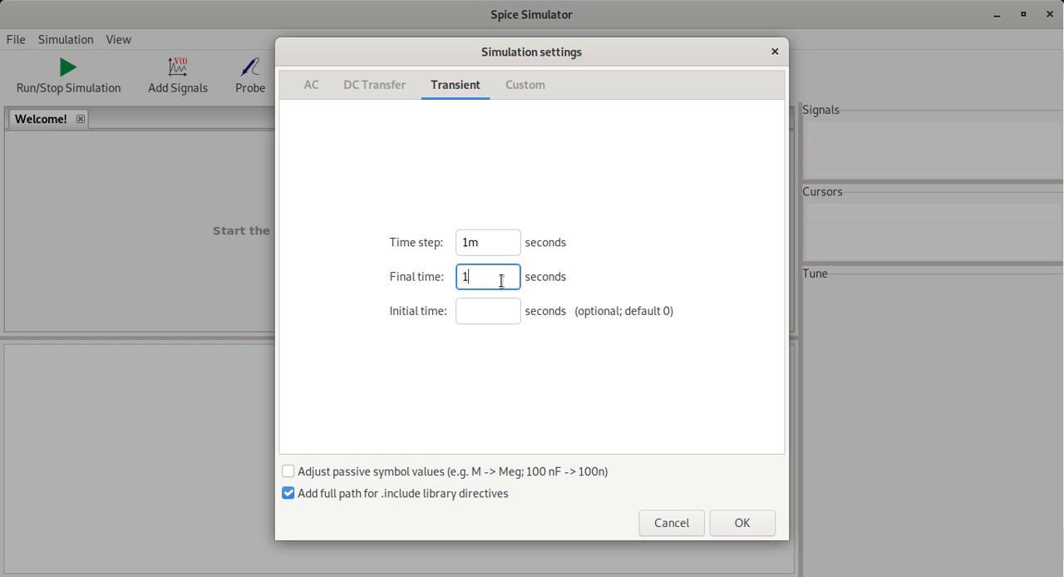
{"action": "left_click", "coordinate": [506, 310]}
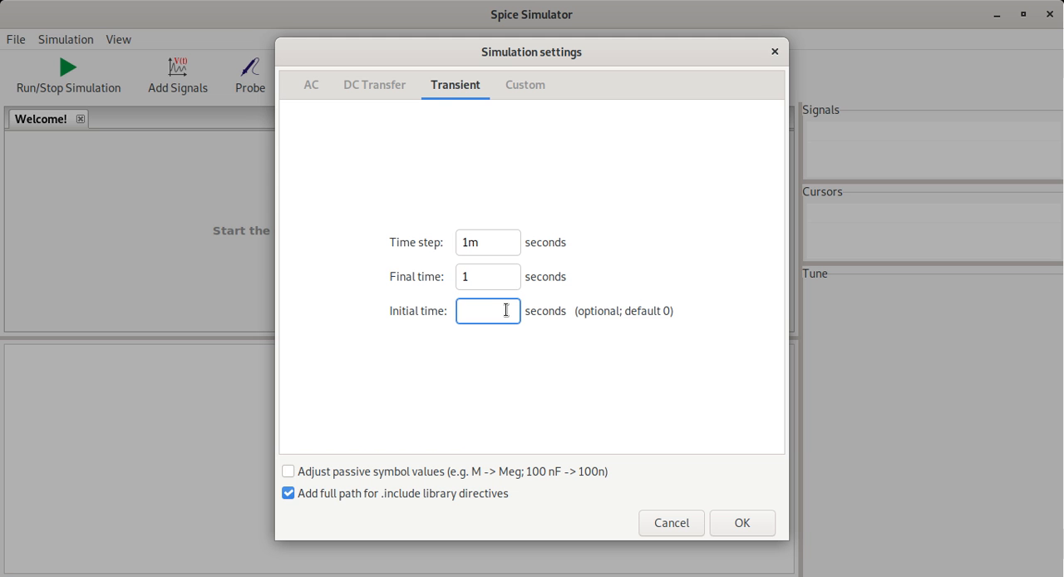
{"action": "type", "text": "0"}
- Set the transient analysis initial time to 99 seconds and the final time to 101 seconds
{"action": "left_click_drag", "start_coordinate": [489, 309], "coordinate": [451, 308]}
{"action": "left_click", "coordinate": [482, 278]}
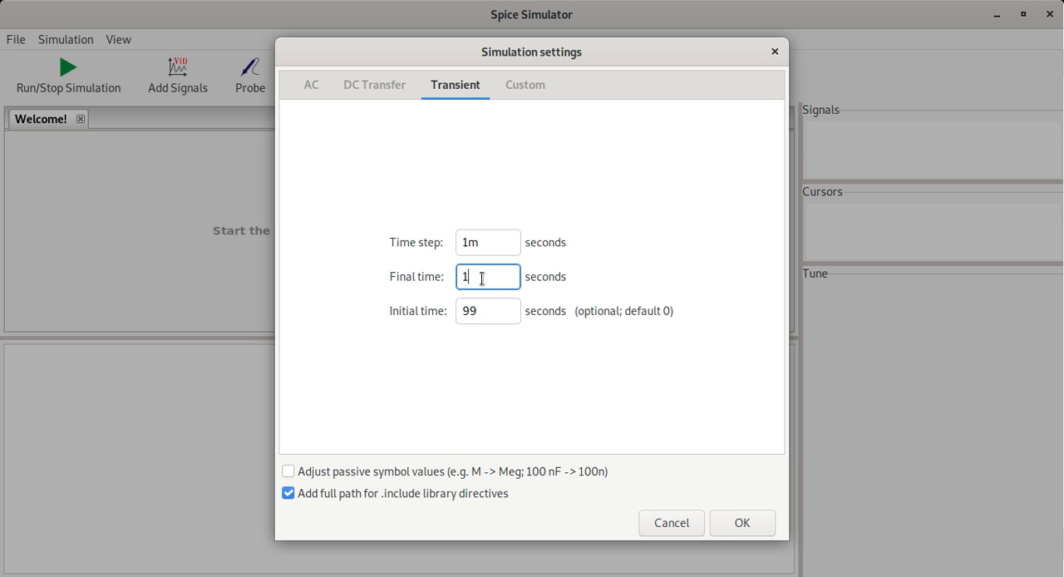
{"action": "type", "text": "01"}
- Set the initial time to 0 and the final time to 1 second, and apply the transient settings
{"action": "left_click", "coordinate": [489, 311]}
{"action": "left_click_drag", "start_coordinate": [489, 311], "coordinate": [454, 309]}
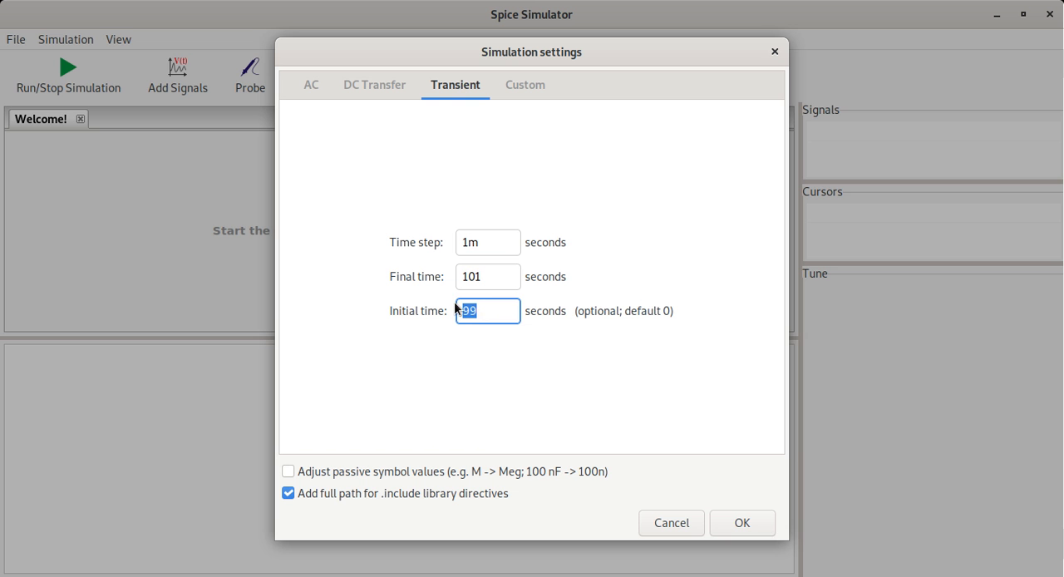
{"action": "type", "text": "0"}
{"action": "left_click", "coordinate": [481, 281]}
{"action": "left_click_drag", "start_coordinate": [481, 280], "coordinate": [465, 278]}
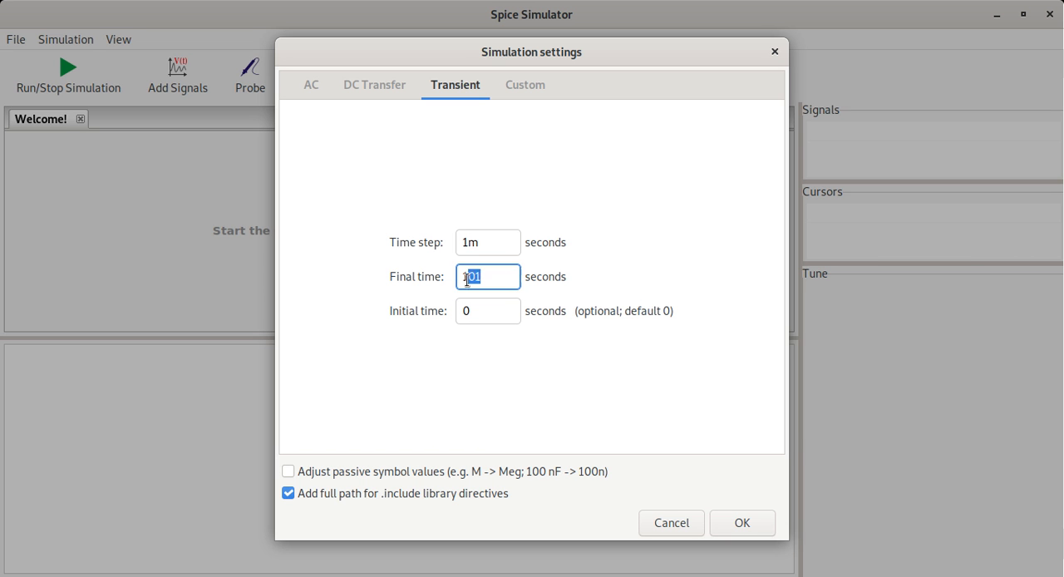
{"action": "type", "text": "1"}
{"action": "left_click", "coordinate": [742, 522]}
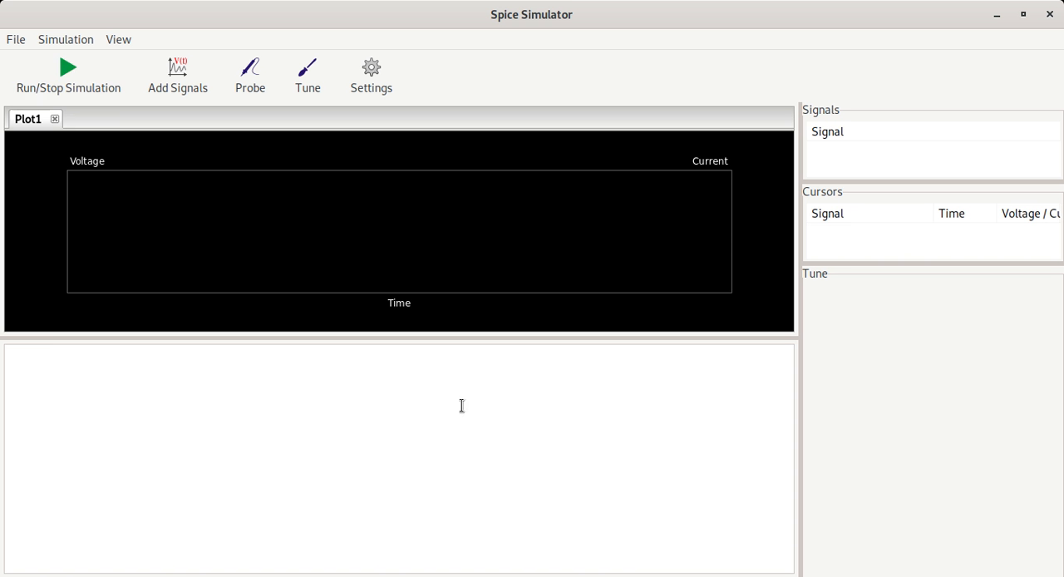
- Run the transient simulation and review its time settings without changing them
{"action": "left_click", "coordinate": [55, 83]}
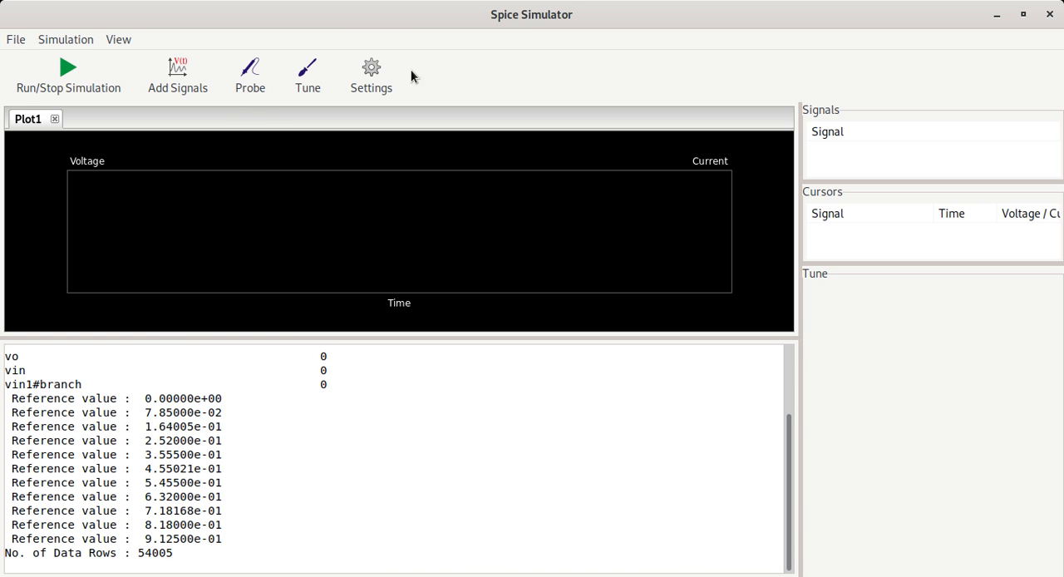
{"action": "left_click", "coordinate": [371, 71]}
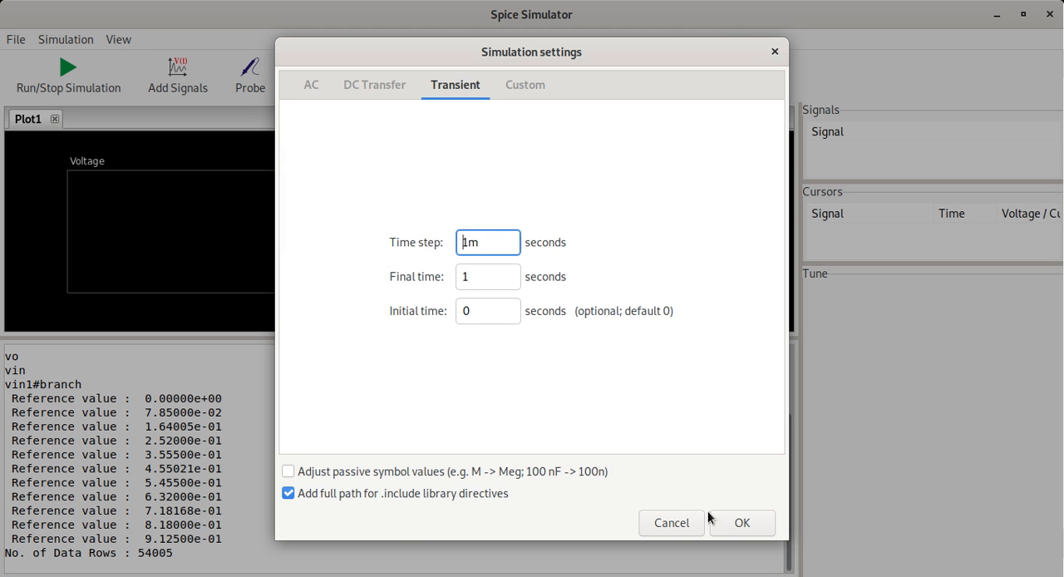
{"action": "left_click", "coordinate": [671, 523]}
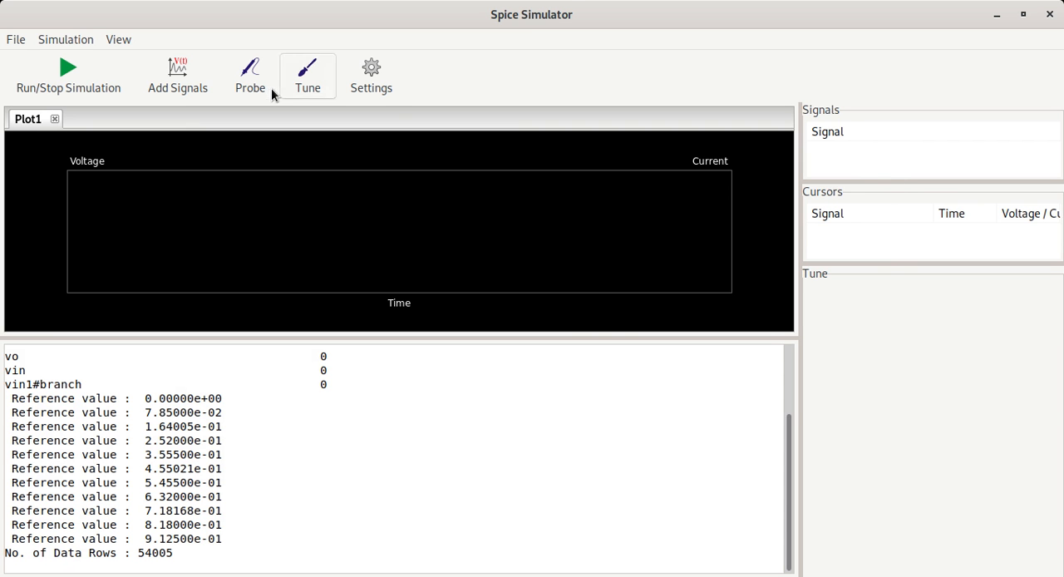
- Try to add signals to the plot, rerun the simulation and open the list of available signals
{"action": "left_click", "coordinate": [191, 83]}
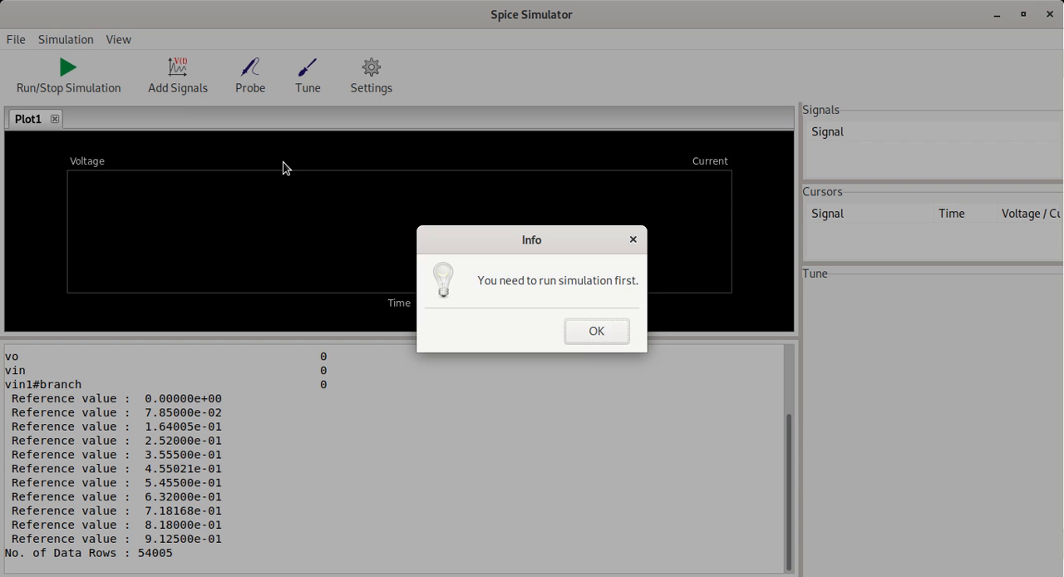
{"action": "left_click", "coordinate": [622, 334]}
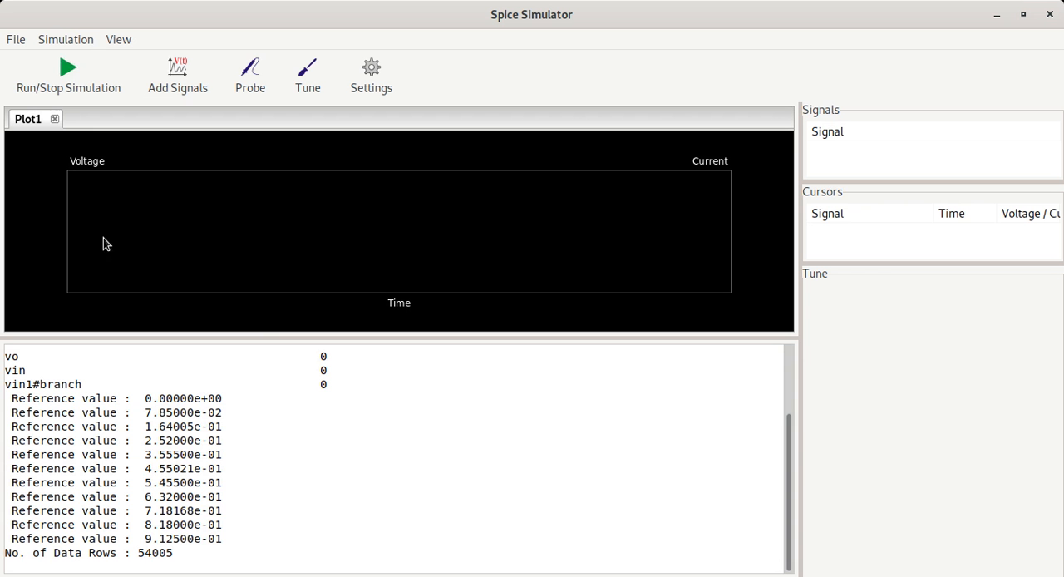
{"action": "left_click", "coordinate": [73, 69]}
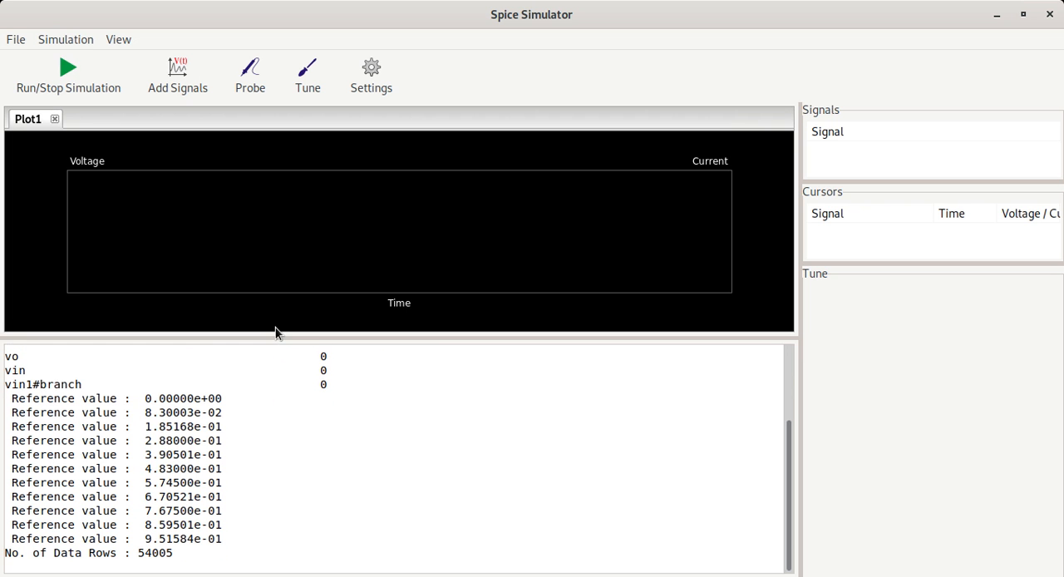
{"action": "left_click", "coordinate": [187, 81]}
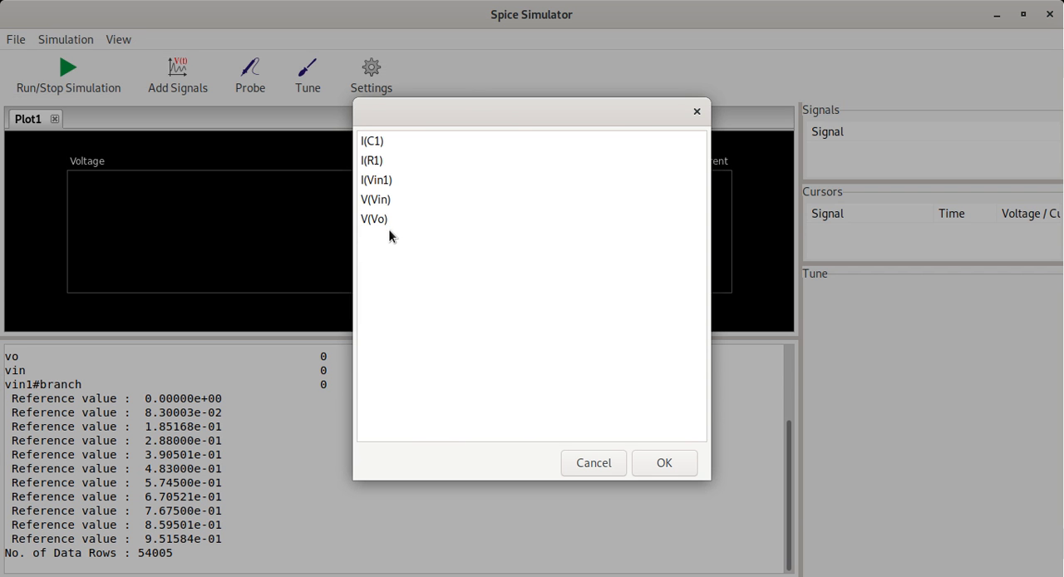
- Compare the simulator's available signals with the components and the Vin and Vo labels in the schematic
{"action": "key", "text": "super"}
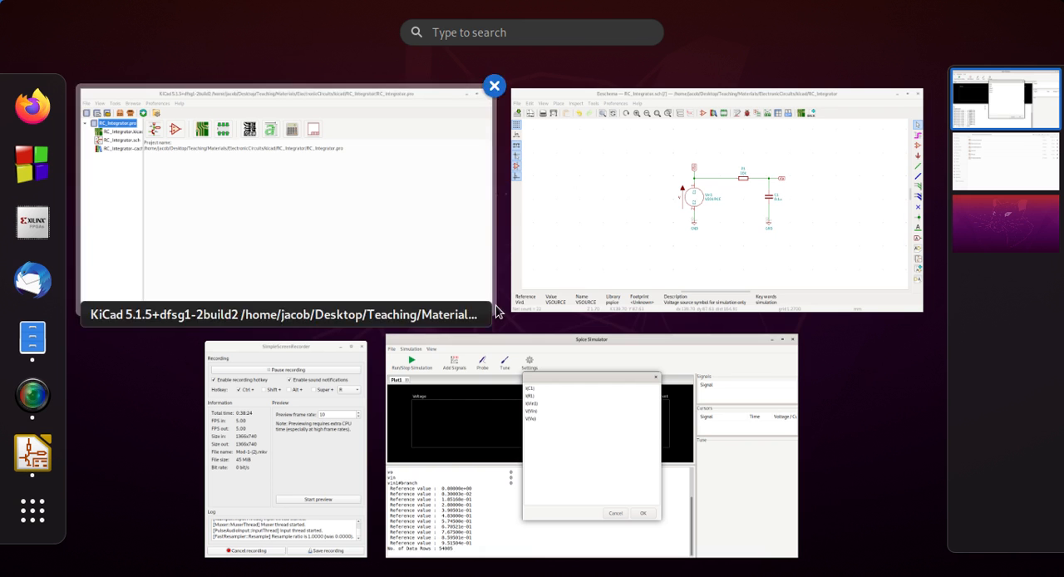
{"action": "left_click", "coordinate": [624, 259]}
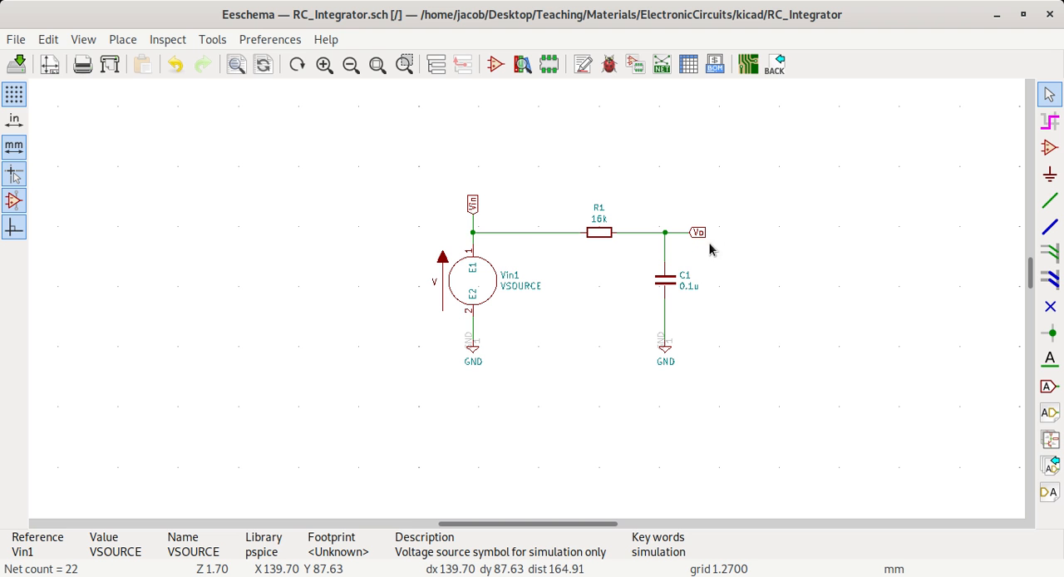
{"action": "key", "text": "super"}
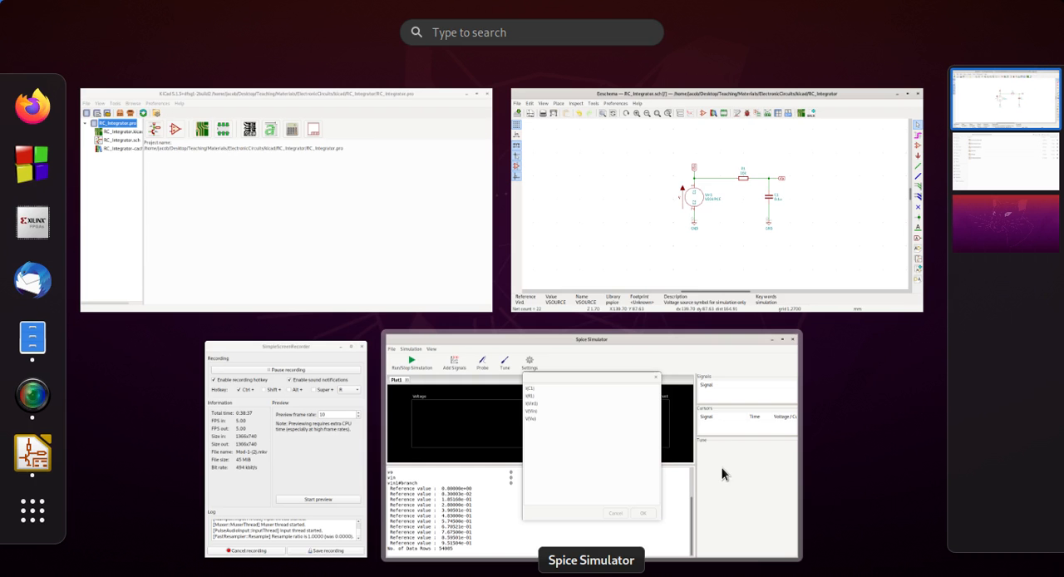
{"action": "left_click", "coordinate": [525, 433]}
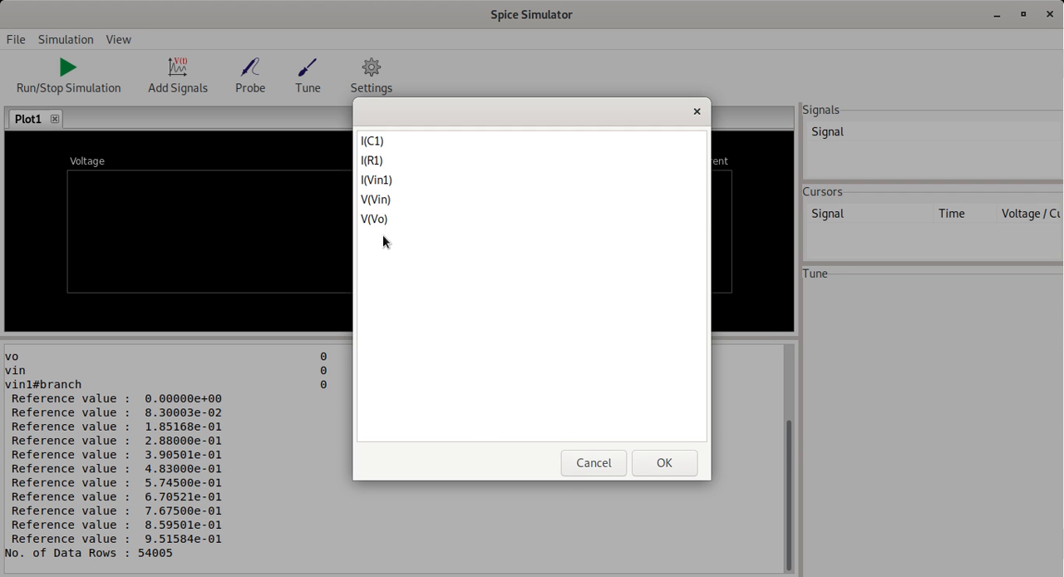
{"action": "key", "text": "super"}
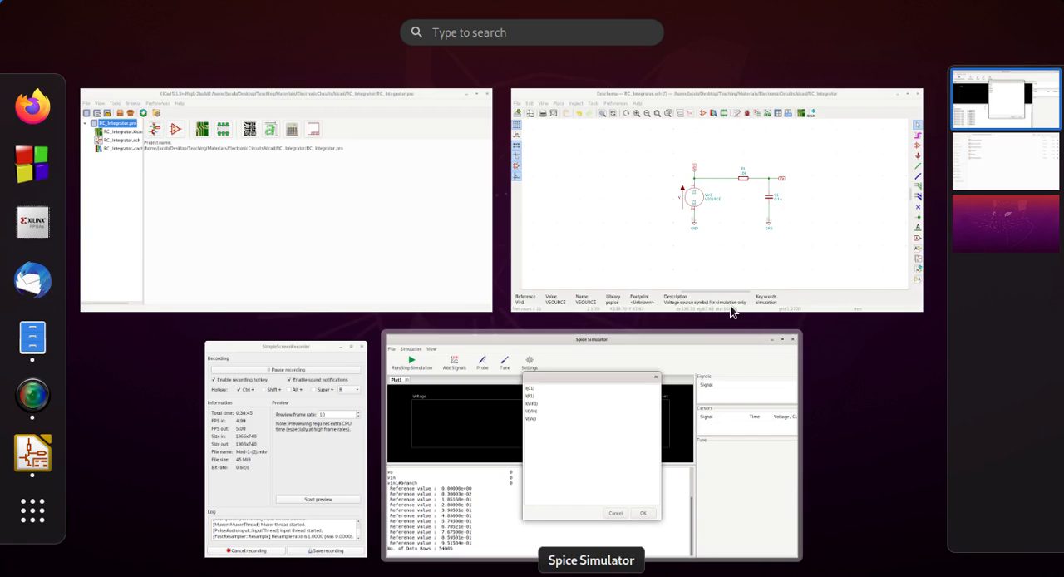
{"action": "left_click", "coordinate": [787, 218]}
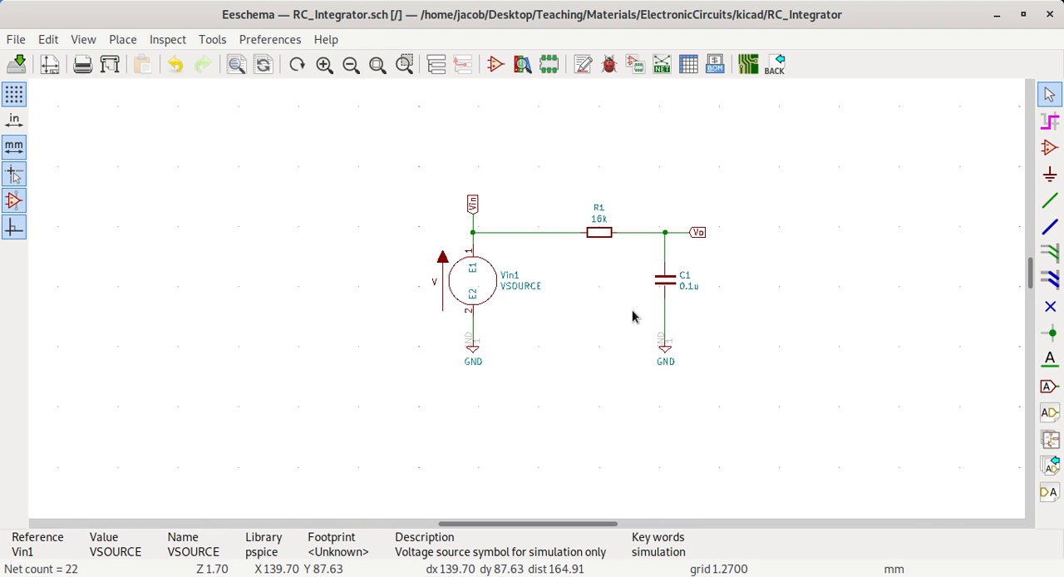
{"action": "key", "text": "super"}
{"action": "key", "text": "super"}
{"action": "key", "text": "super"}
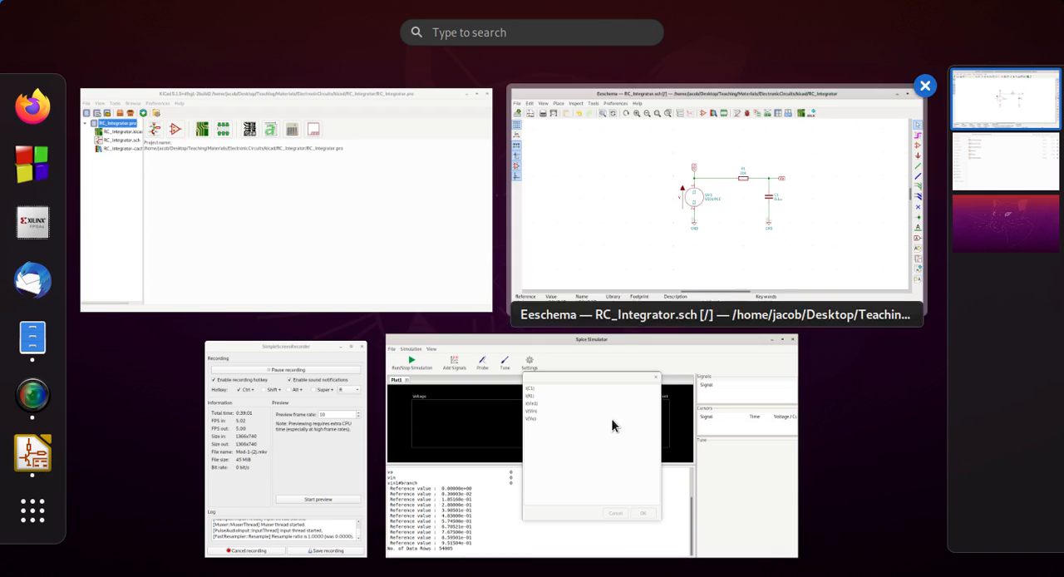
{"action": "left_click", "coordinate": [591, 451]}
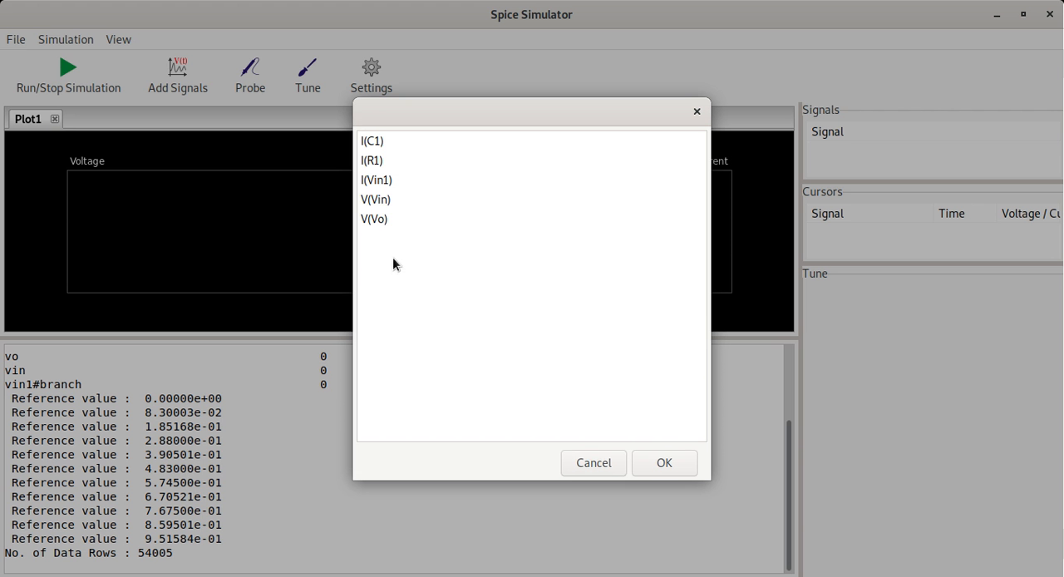
- Add the input voltage V(Vin) to the plot and zoom in on a short time span of its waveform
{"action": "left_click", "coordinate": [387, 201]}
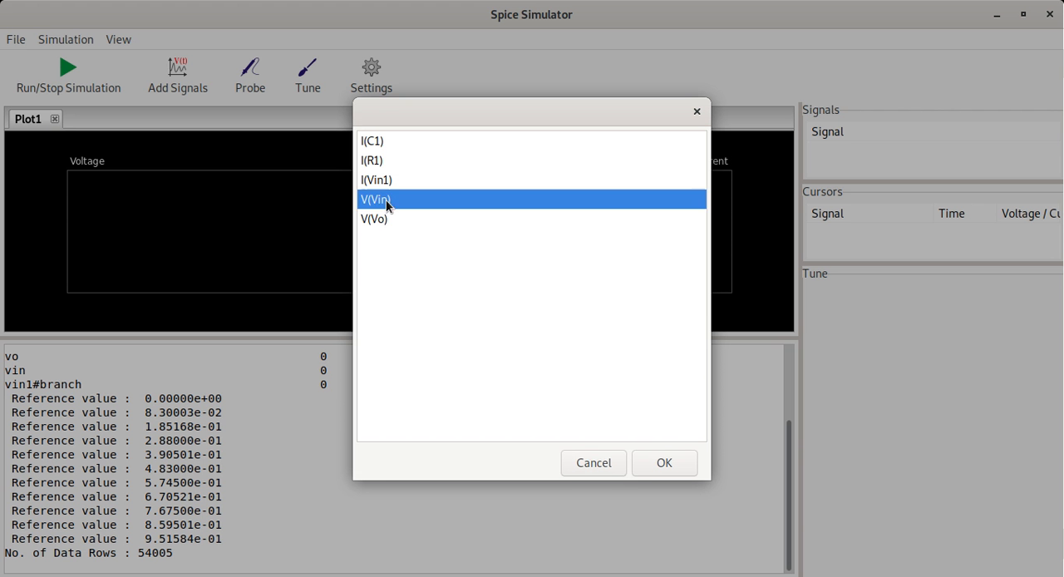
{"action": "left_click", "coordinate": [666, 464]}
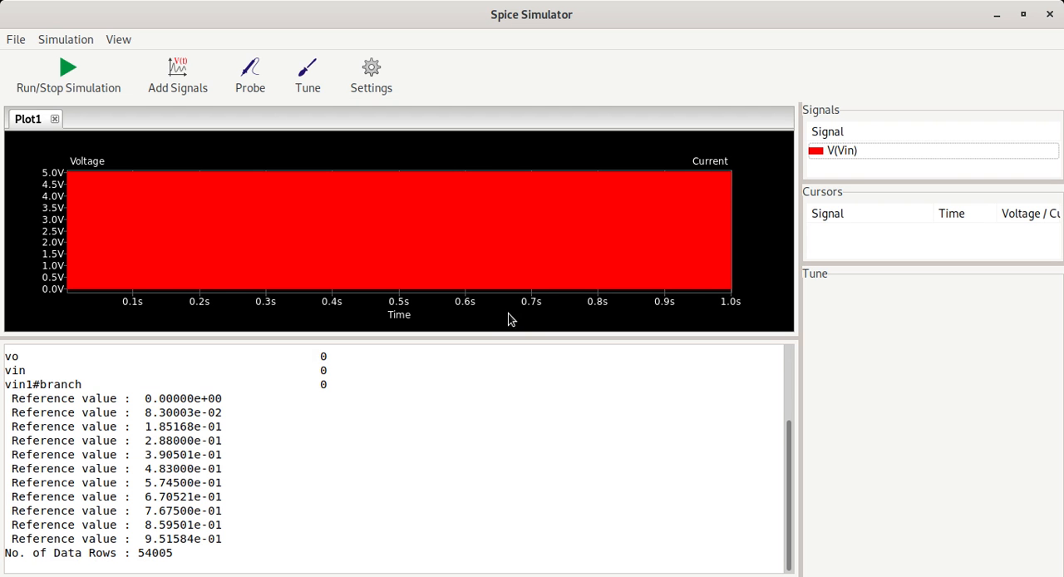
{"action": "left_click_drag", "start_coordinate": [455, 167], "coordinate": [109, 296]}
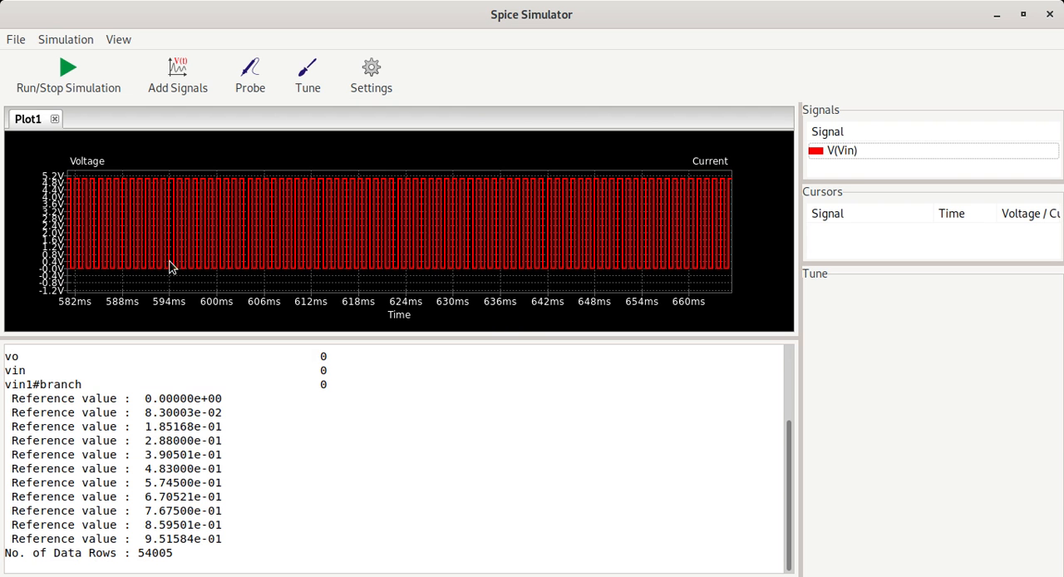
- Zoom the V(Vin) plot to about 606 to 618 ms and enlarge the plot area for readable voltage divisions
{"action": "left_click_drag", "start_coordinate": [263, 164], "coordinate": [361, 293]}
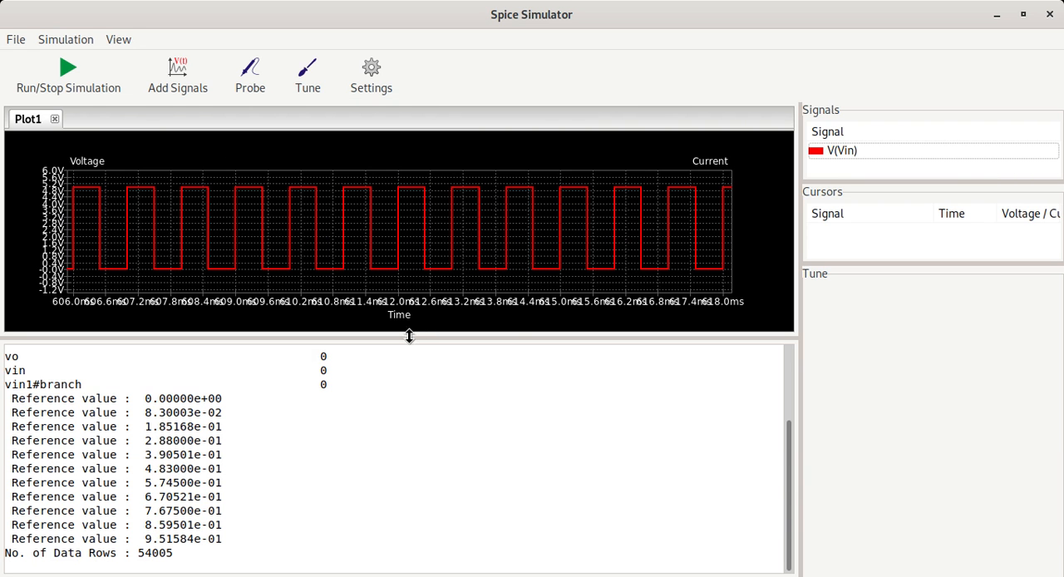
{"action": "left_click_drag", "start_coordinate": [409, 336], "coordinate": [419, 445]}
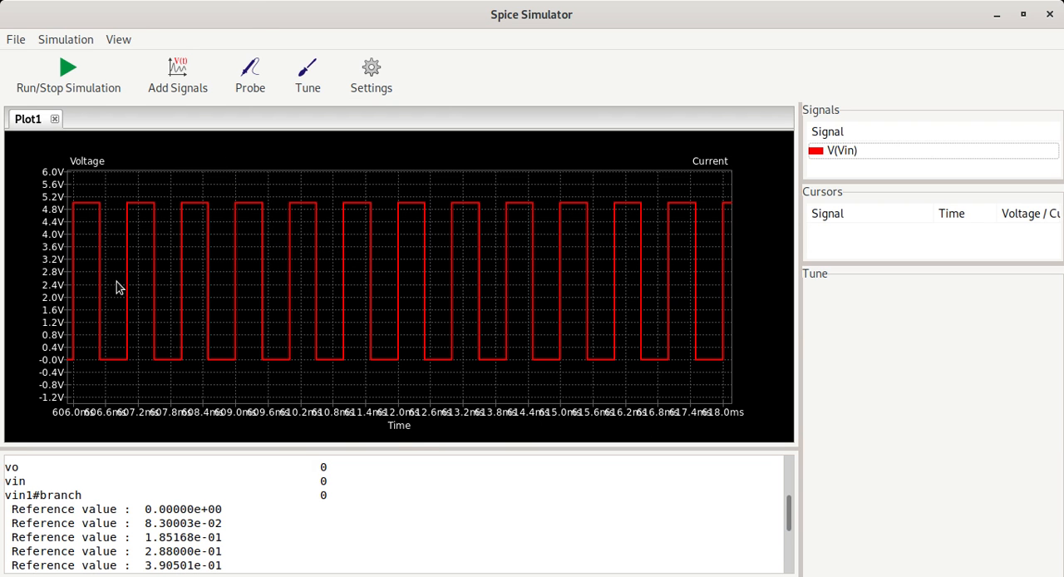
- Probe the output wire between R1 and C1 to plot V(Vo) alongside V(Vin), and close the simulator after reviewing both listed signals
{"action": "left_click", "coordinate": [247, 77]}
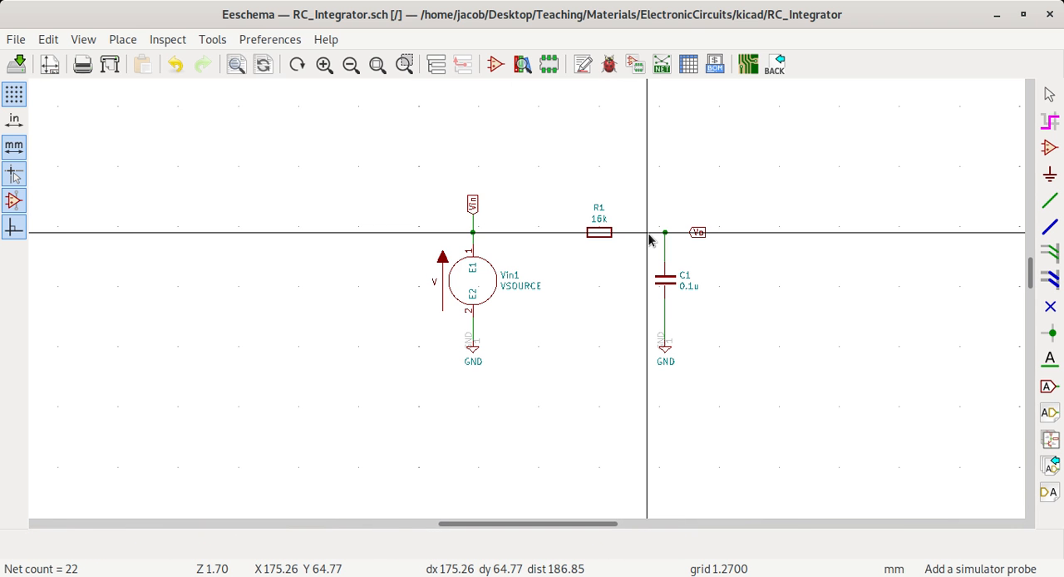
{"action": "key", "text": "super"}
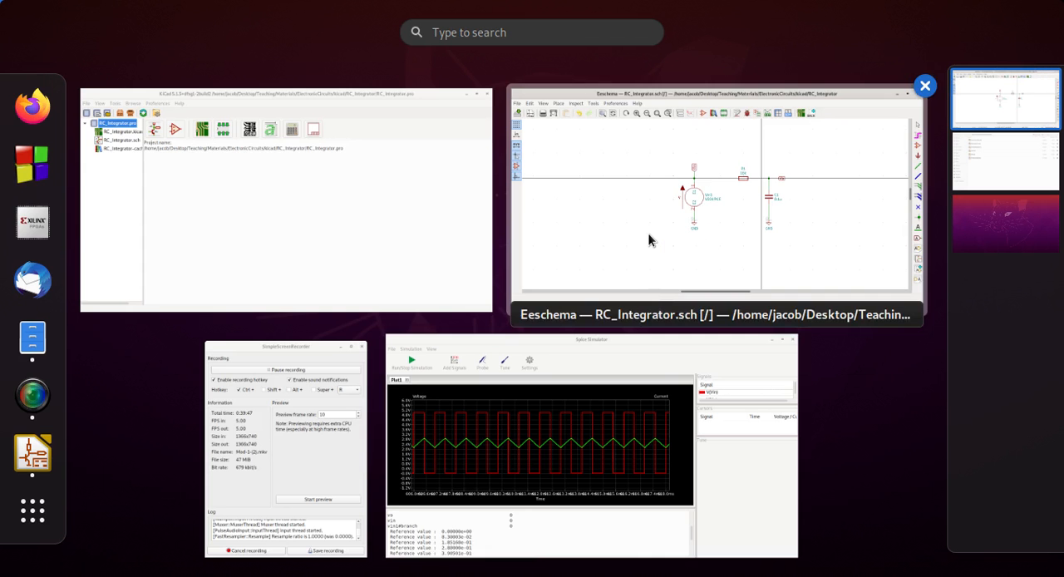
{"action": "left_click", "coordinate": [786, 357]}
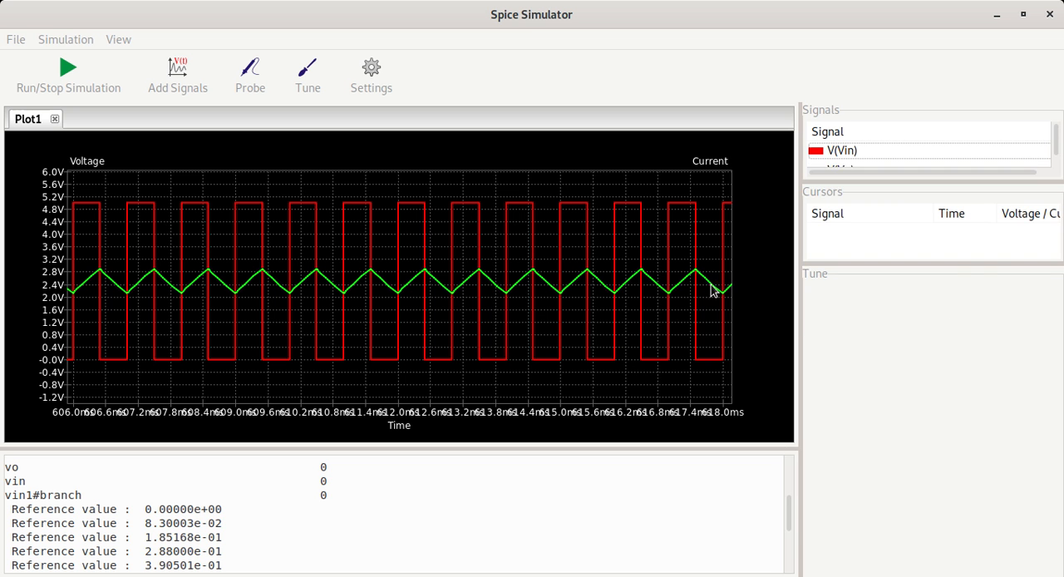
{"action": "left_click_drag", "start_coordinate": [911, 180], "coordinate": [917, 246]}
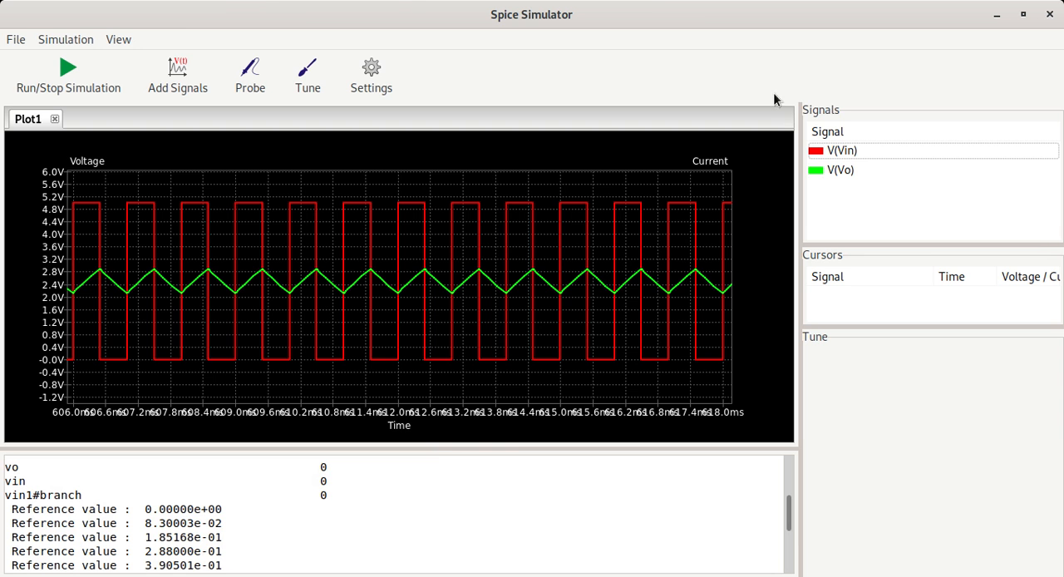
{"action": "left_click", "coordinate": [1050, 14]}
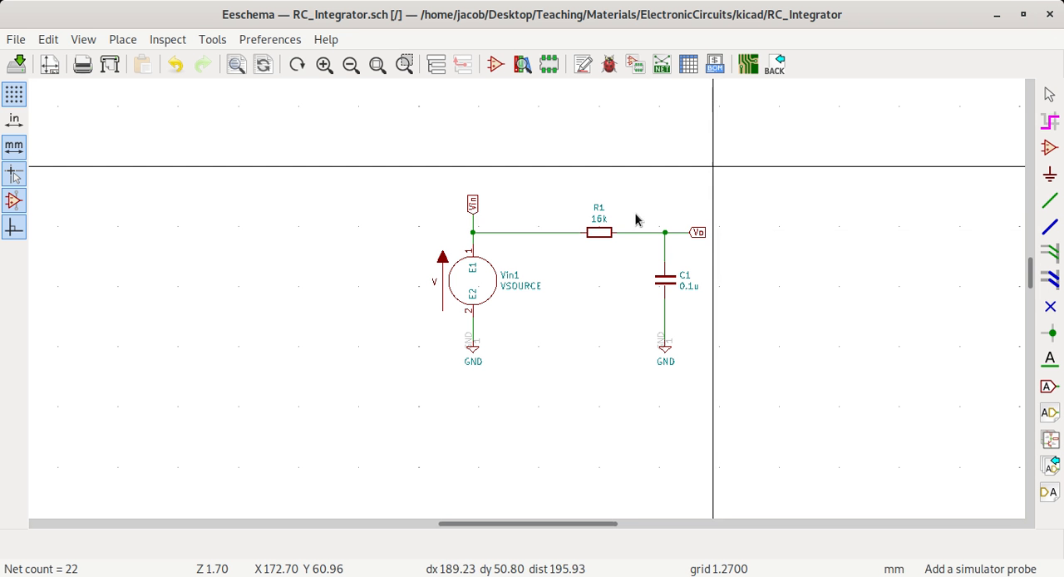